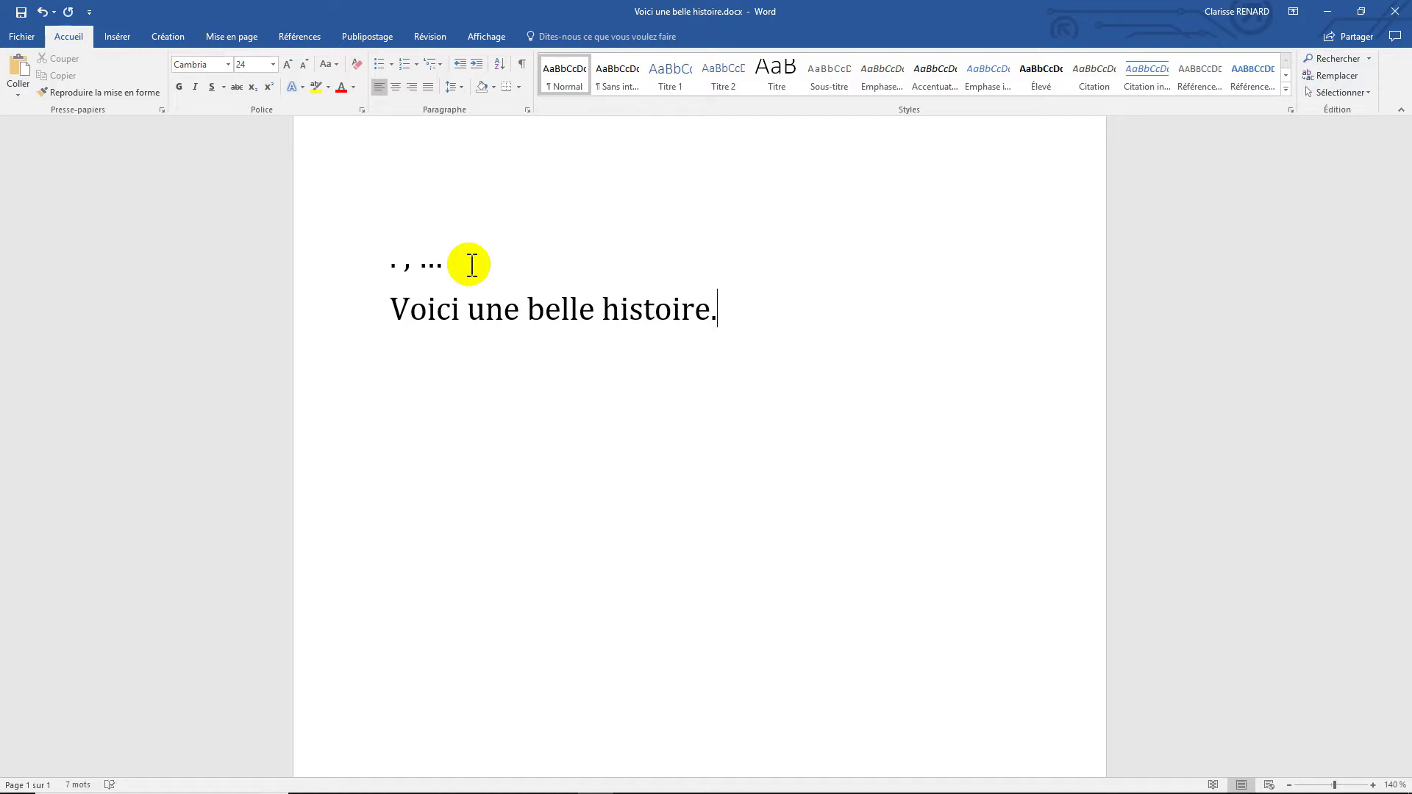
Replace the sentence's final period with a comma, change that to an ellipsis, and continue with "il s'agit d'une histoire"
key(BackSpace)
text(,)
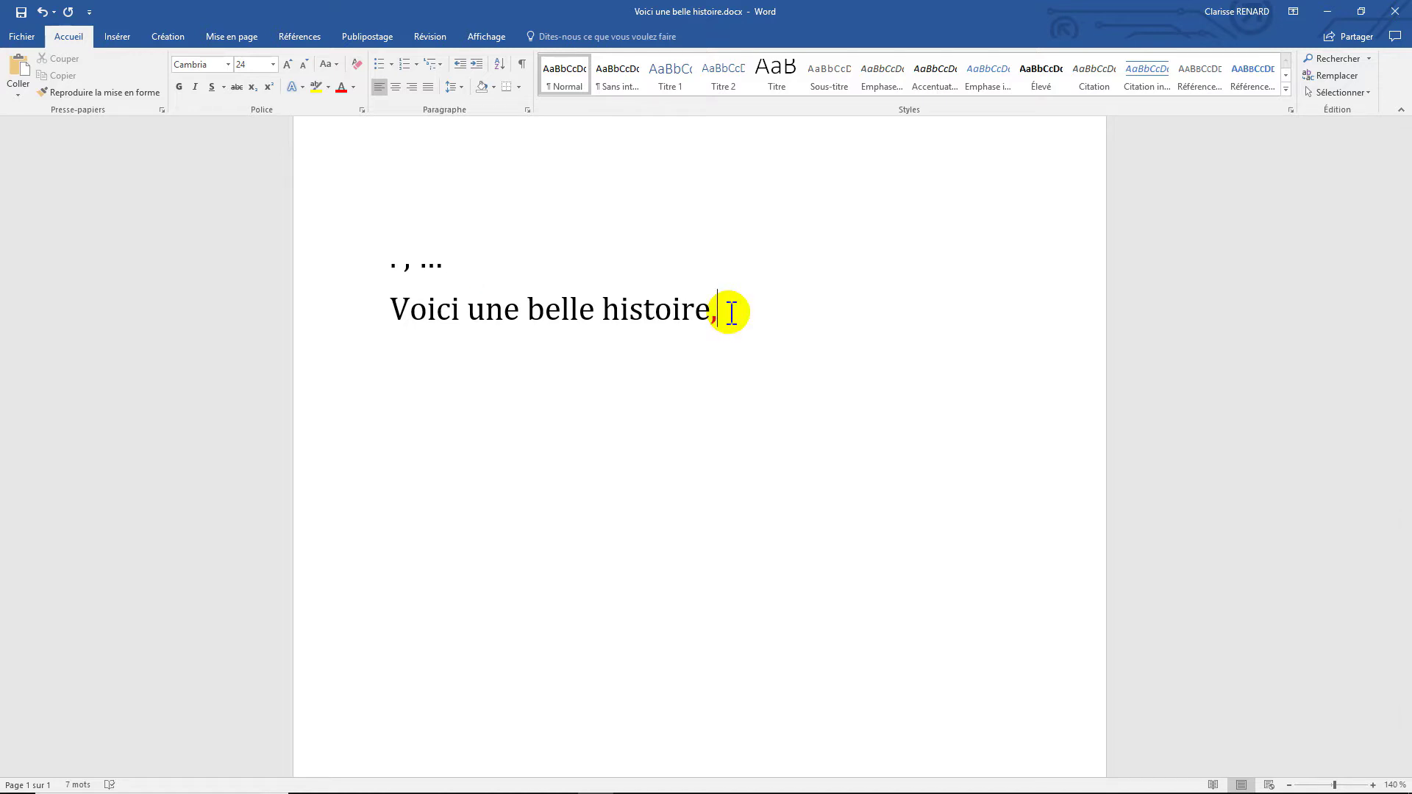
key(BackSpace)
text(...)
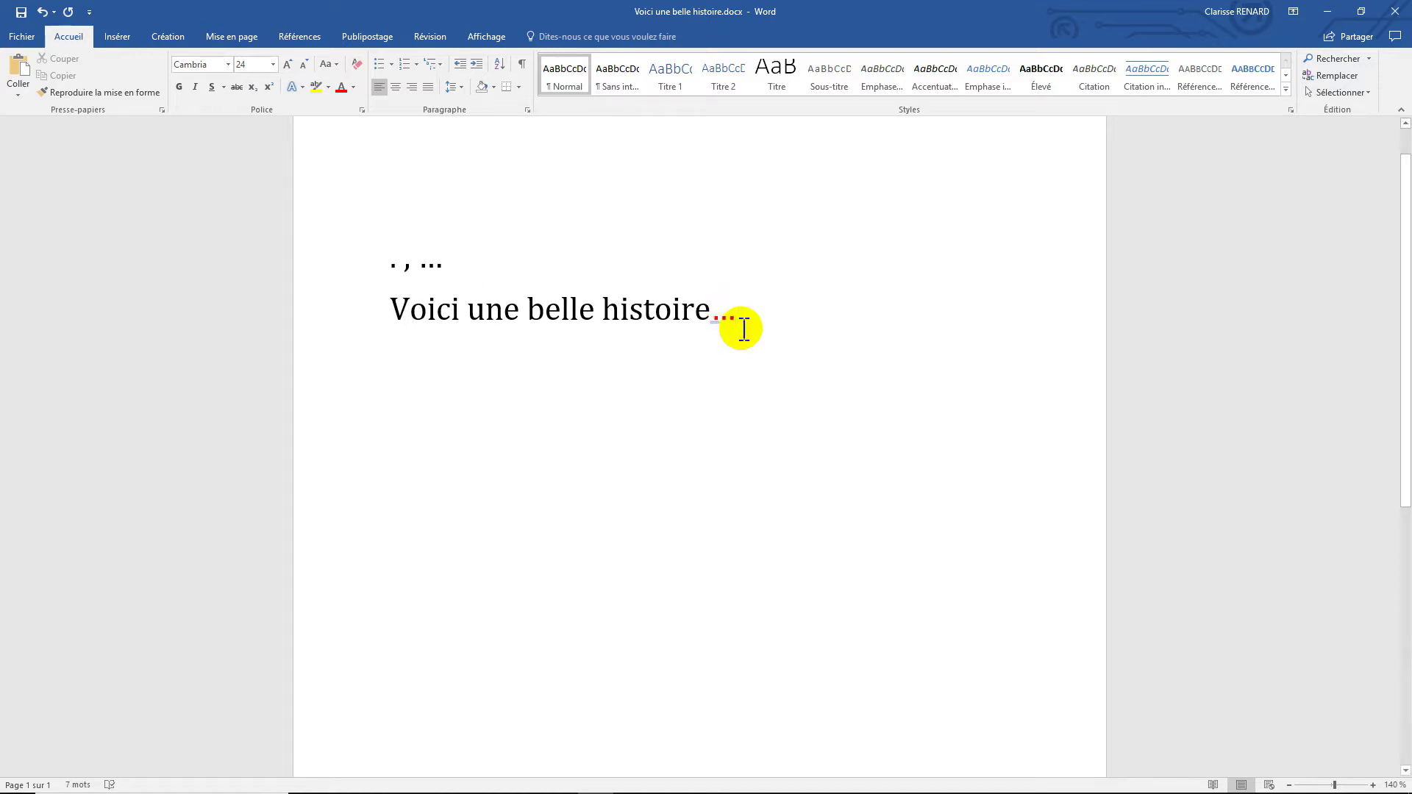
text( il s'agit d'une histoire)
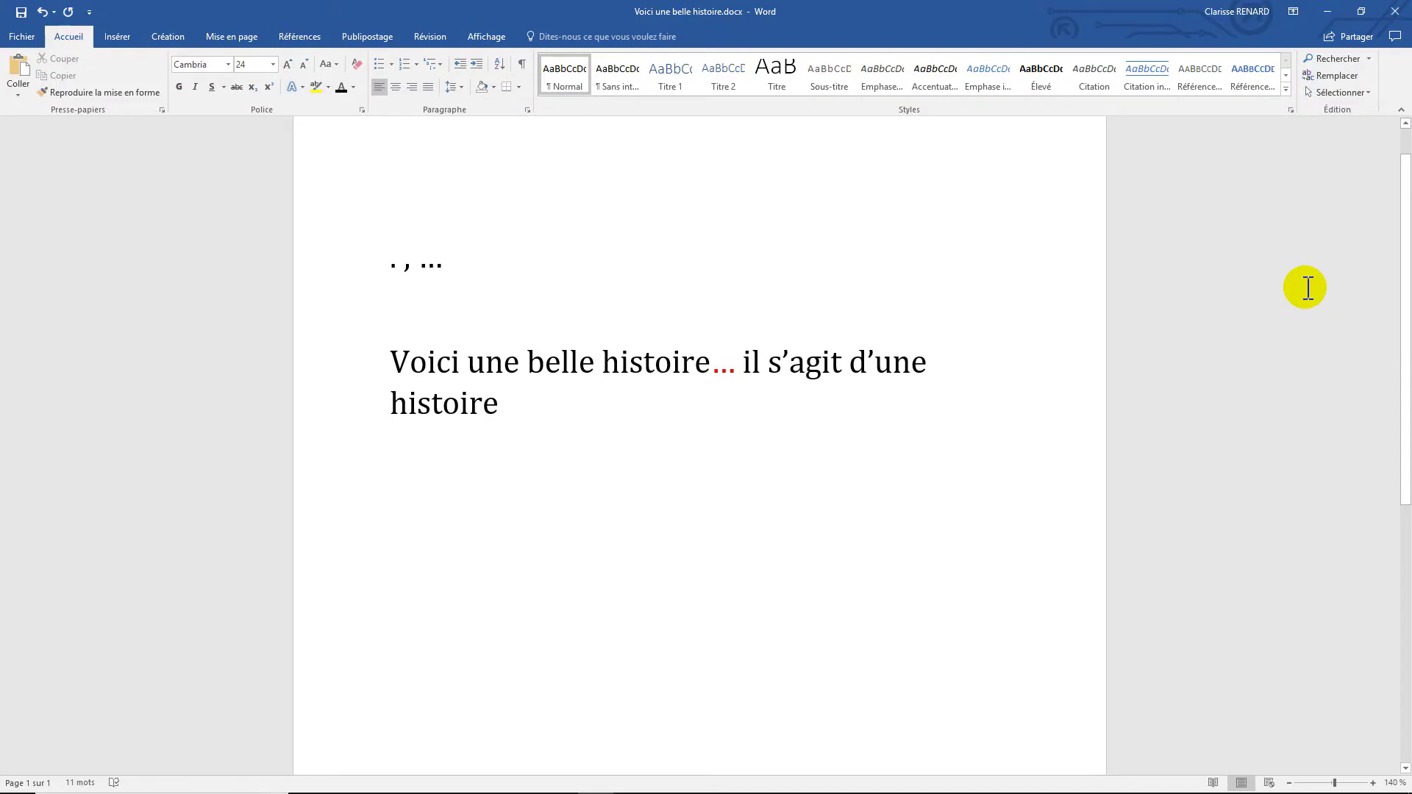
Add the paired signs ( ) [ ] " " on the line above the sentence
text(( ) [)
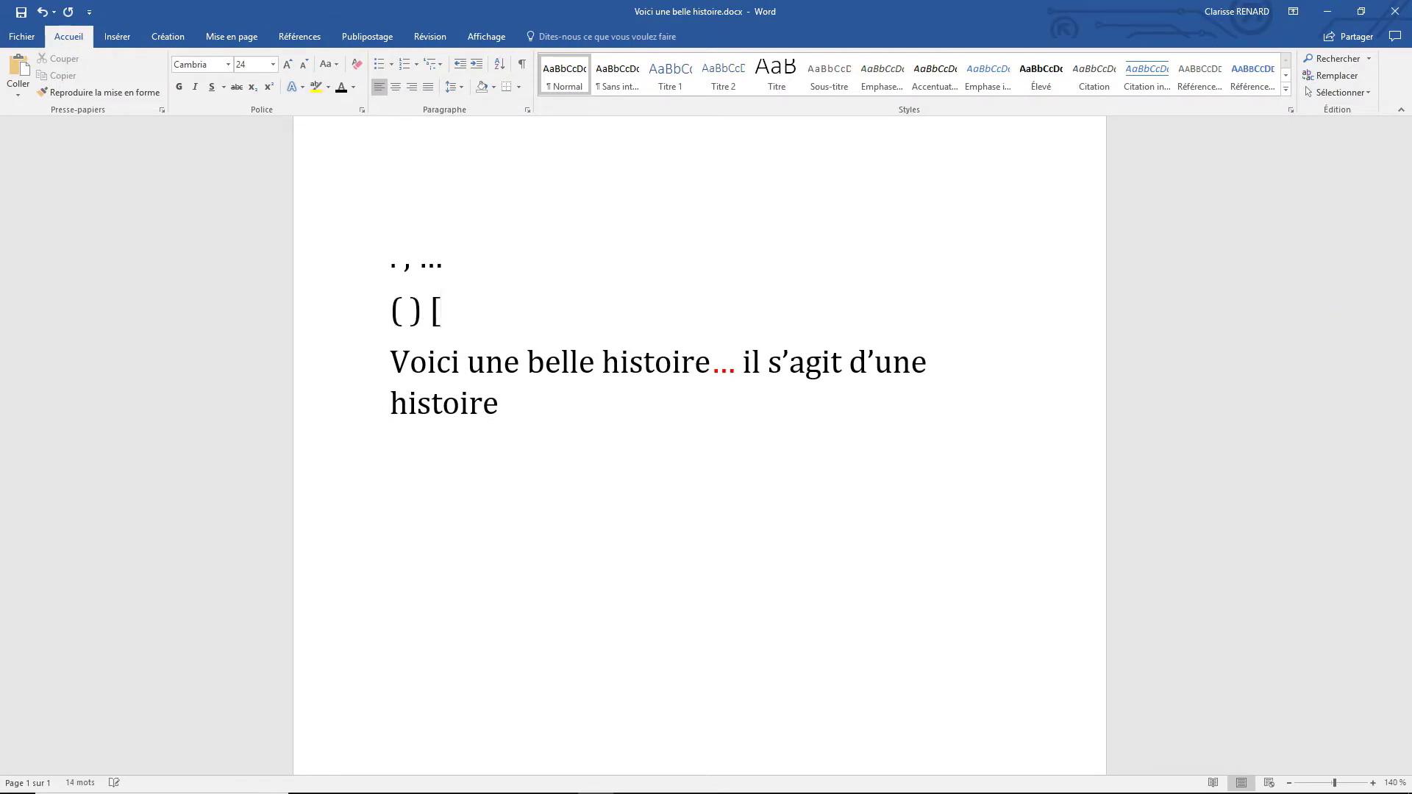
text( ] " ")
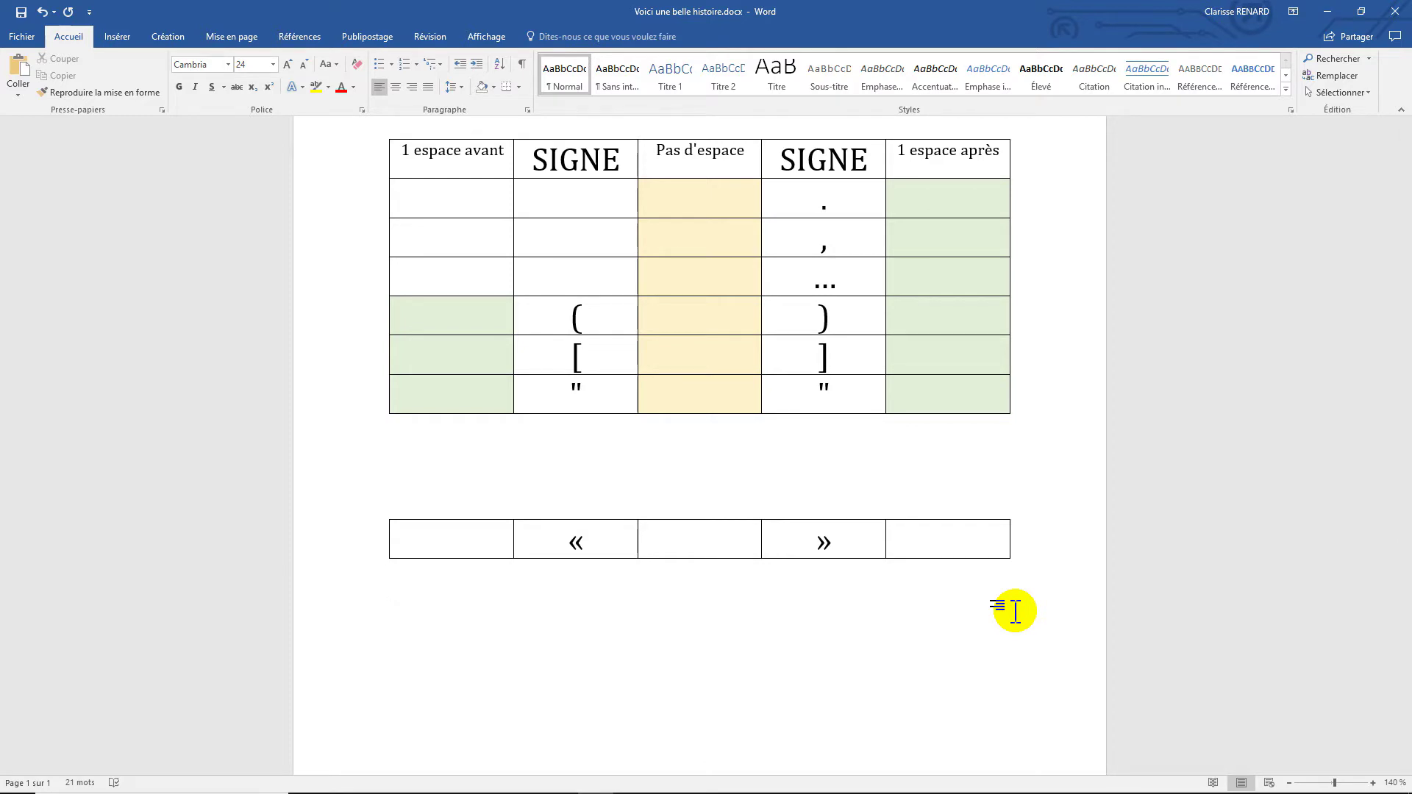
Add a row of straight double quotes under the « » row and an apostrophe row at the end of the upper table
key(ctrl+v)
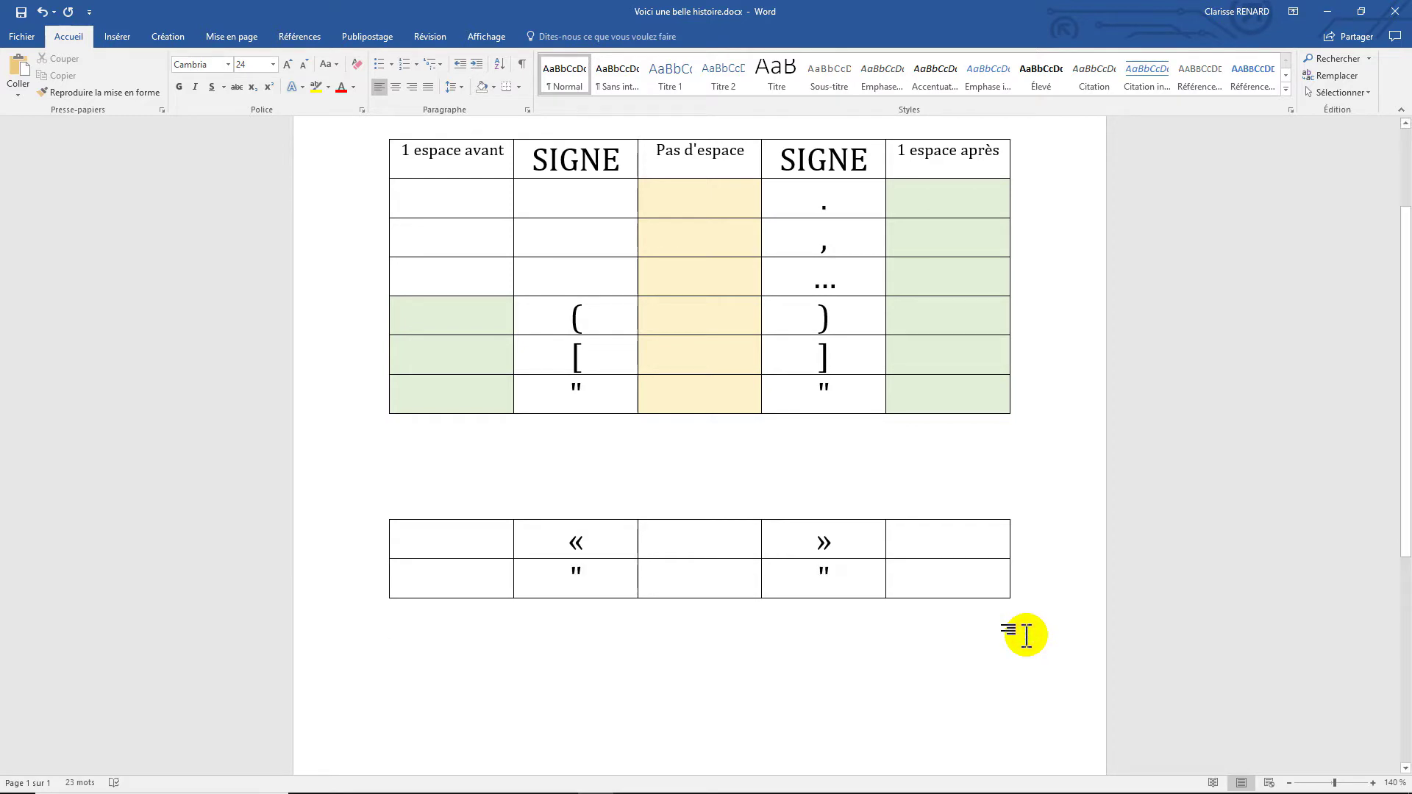
key(ctrl+v)
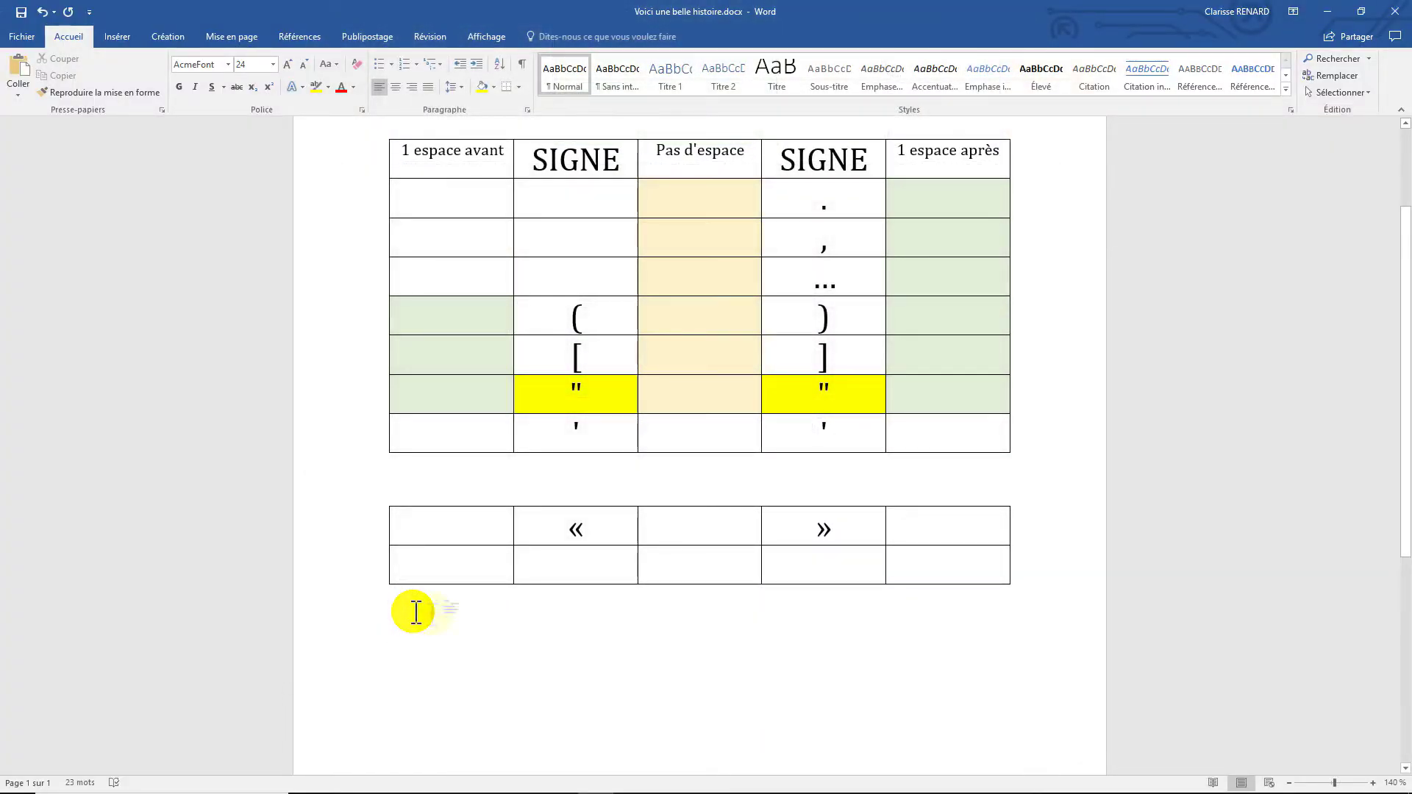
Add the Alt codes 174 and 0171 under the « sign and 175 and 0187 under the » sign
key(ctrl+z)
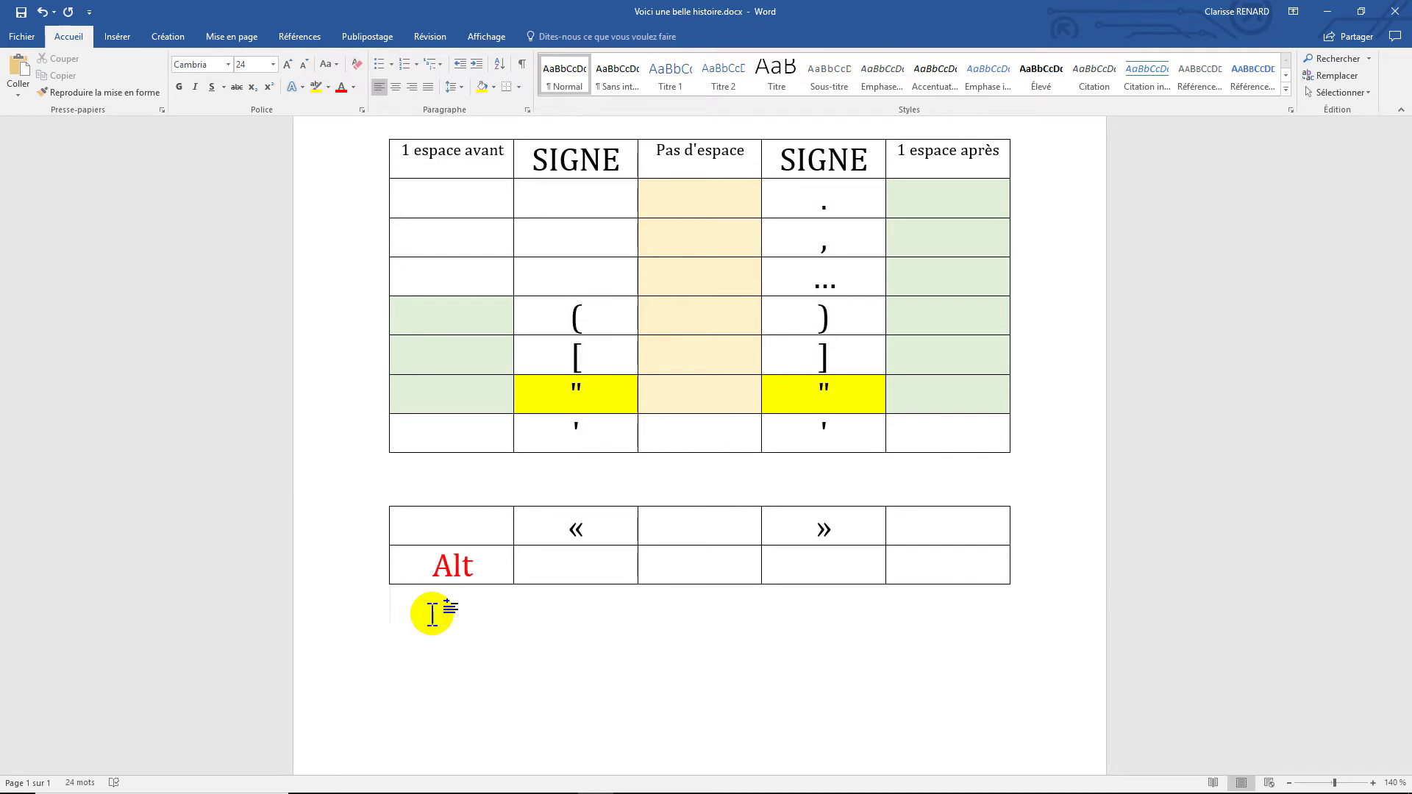
key(ctrl+z)
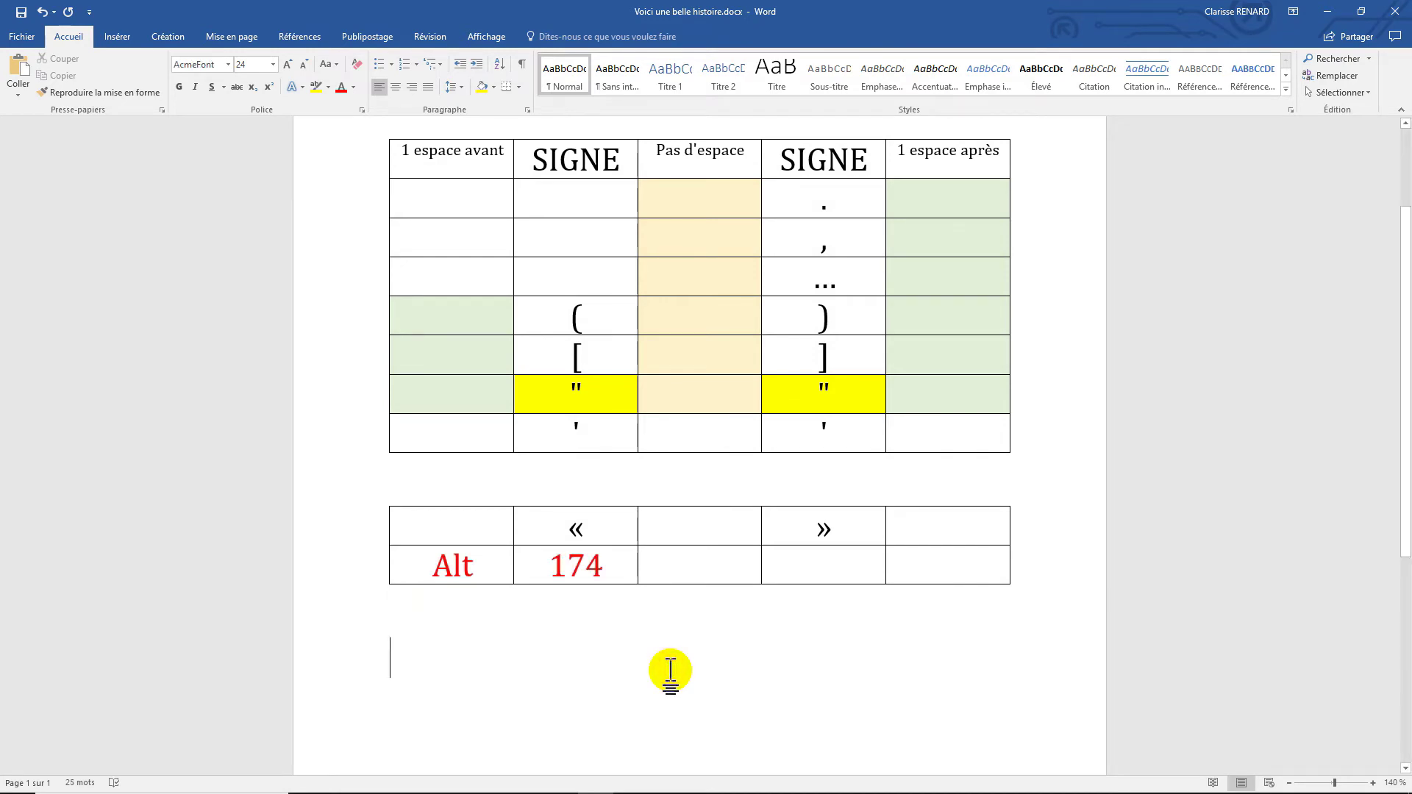
key(ctrl+z)
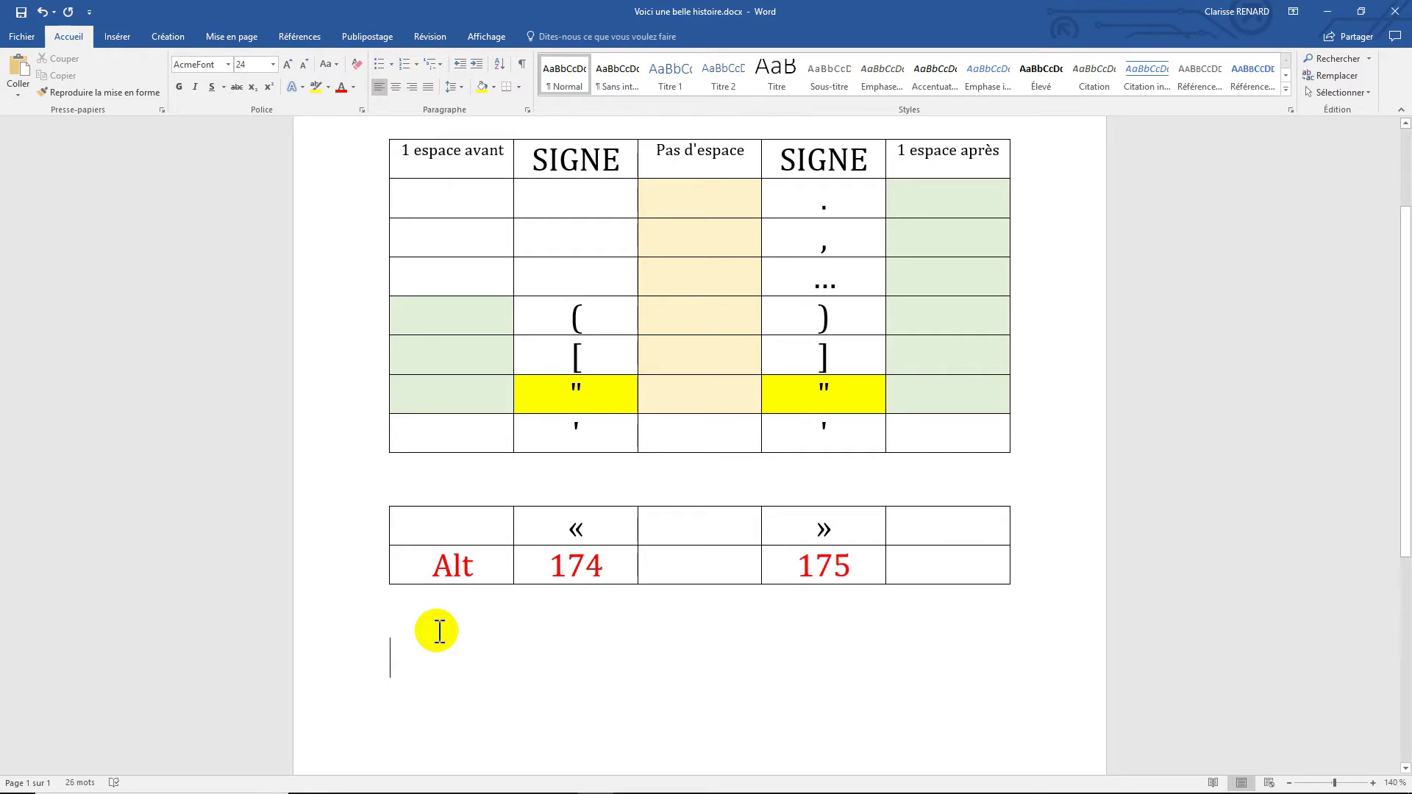
key(ctrl+z)
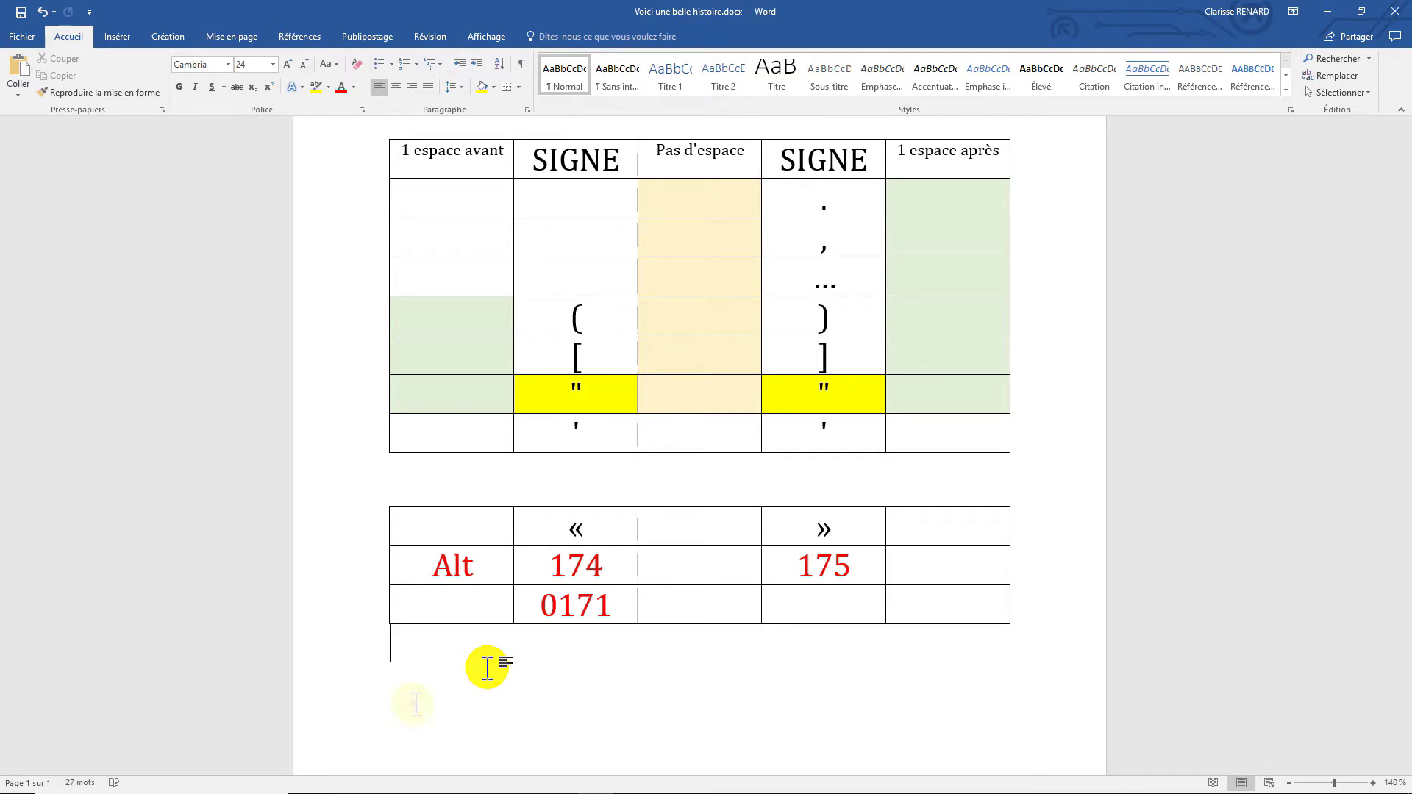
key(ctrl+z)
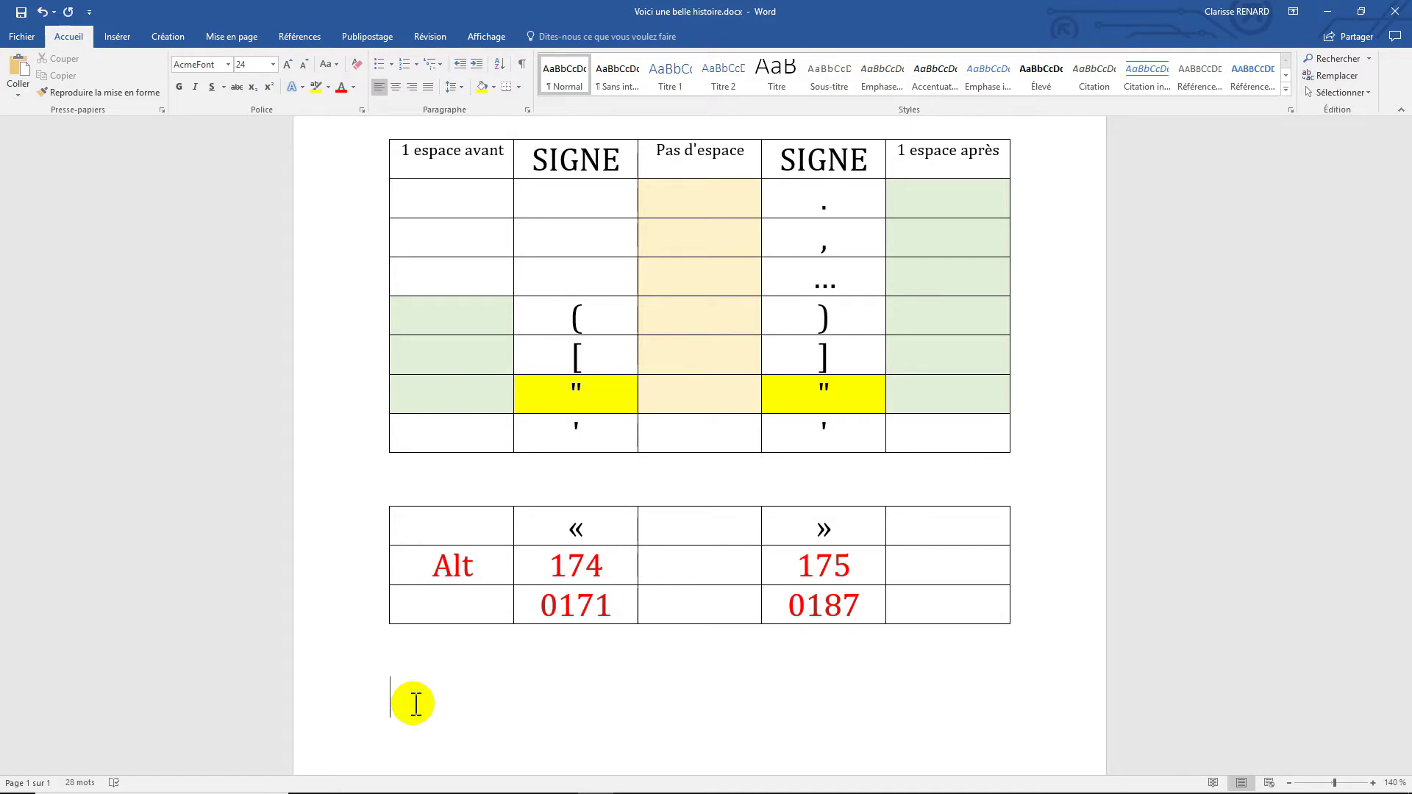
key(ctrl+z)
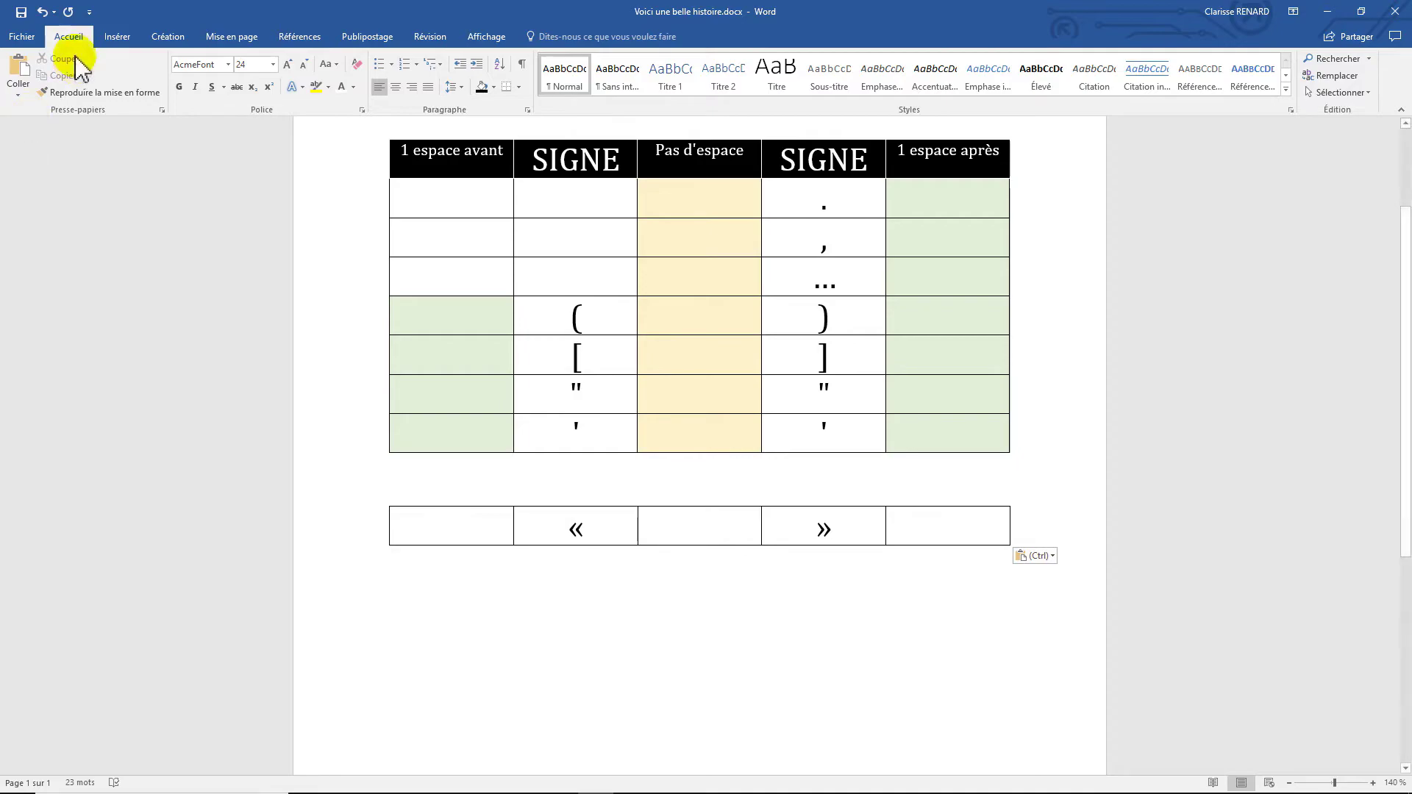
Examine the as-you-type autocorrection option that replaces straight quotes with guillemets, and try a « below the table
click(22, 36)
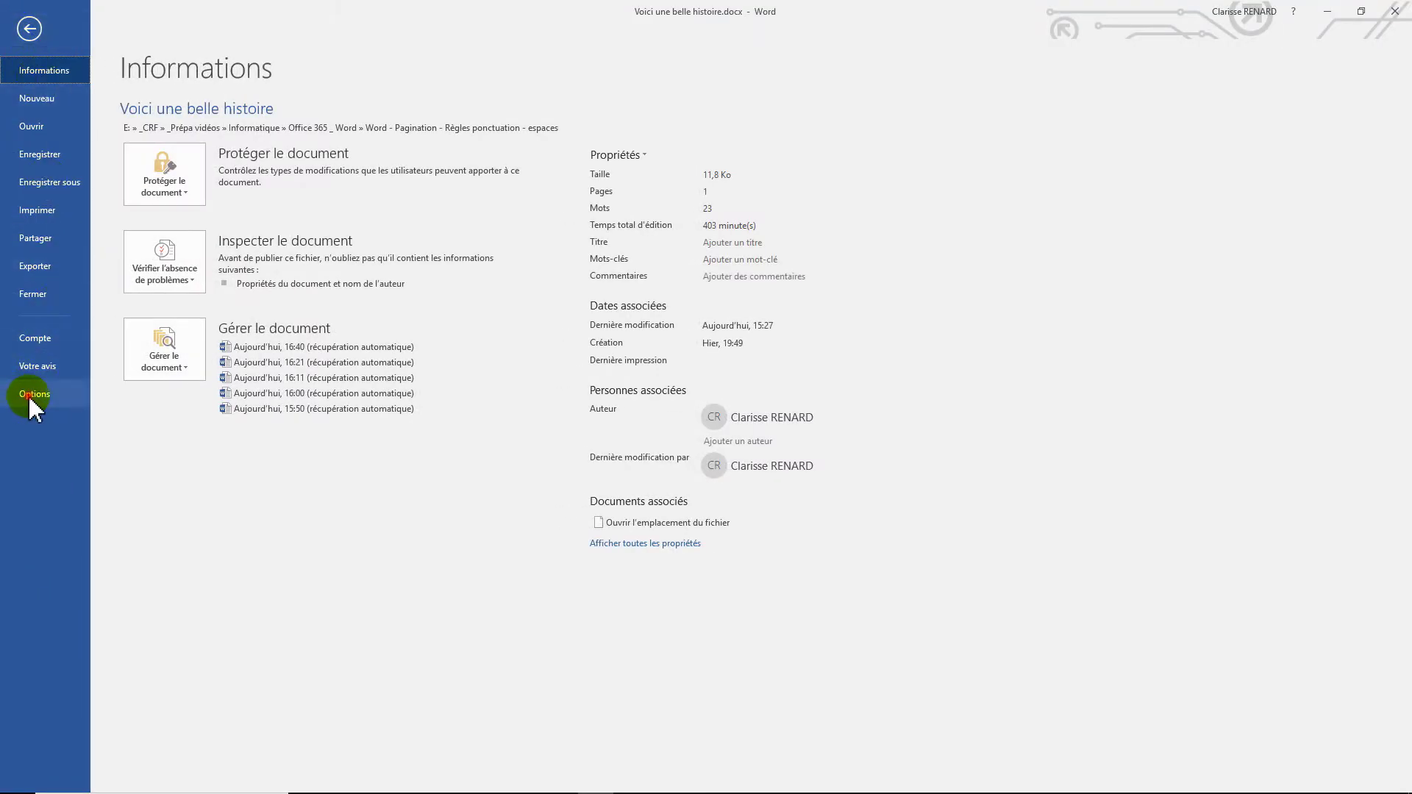
click(28, 395)
click(456, 227)
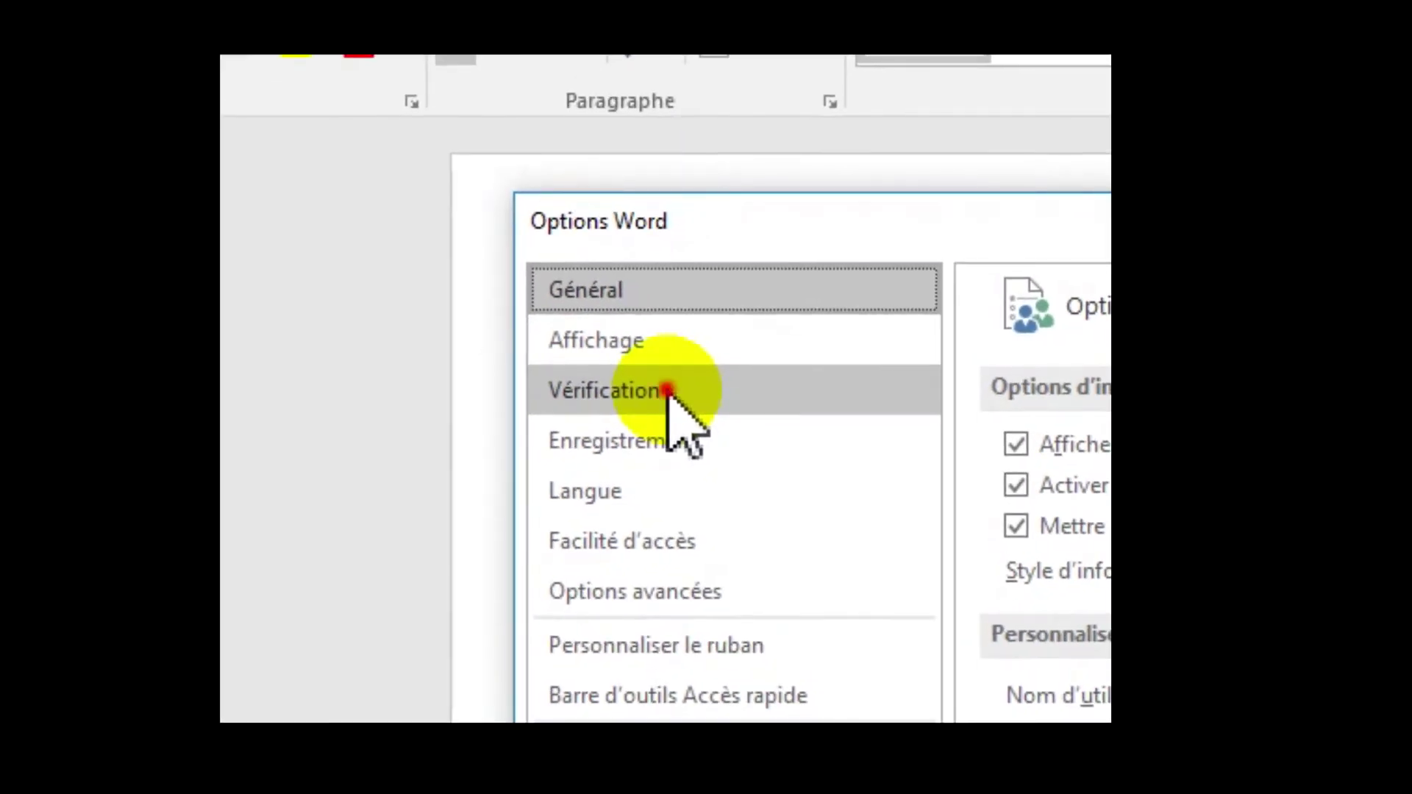
click(665, 389)
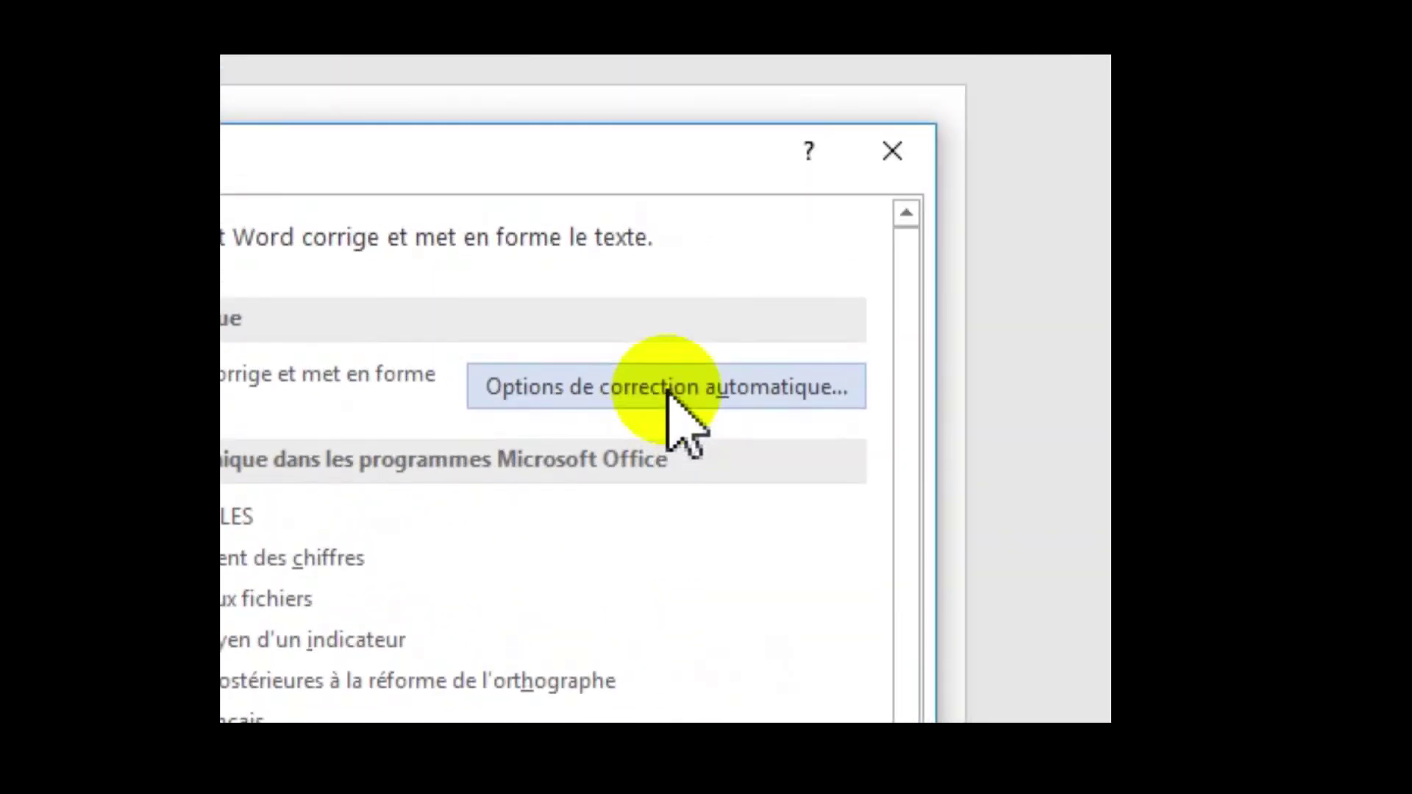
click(665, 390)
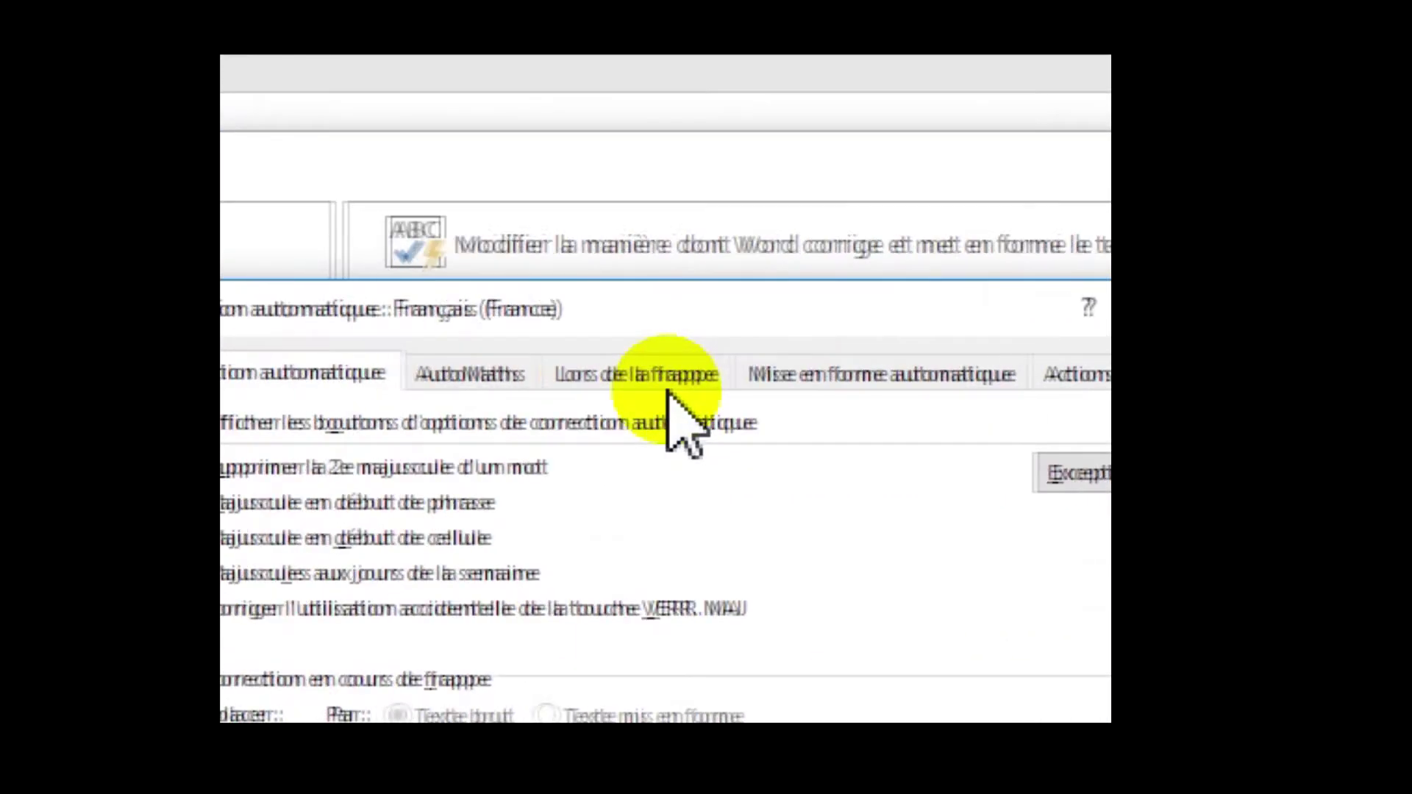
click(667, 389)
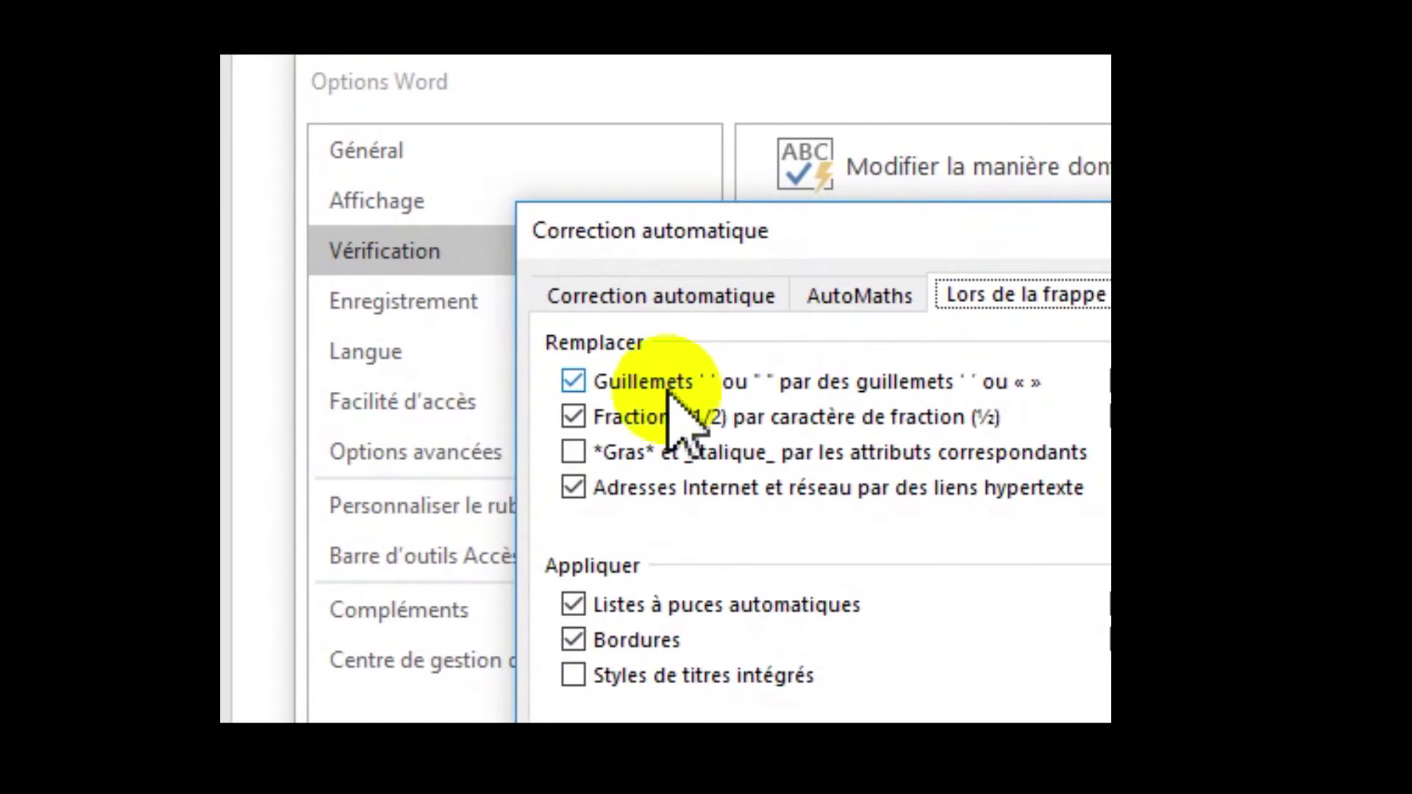
click(669, 394)
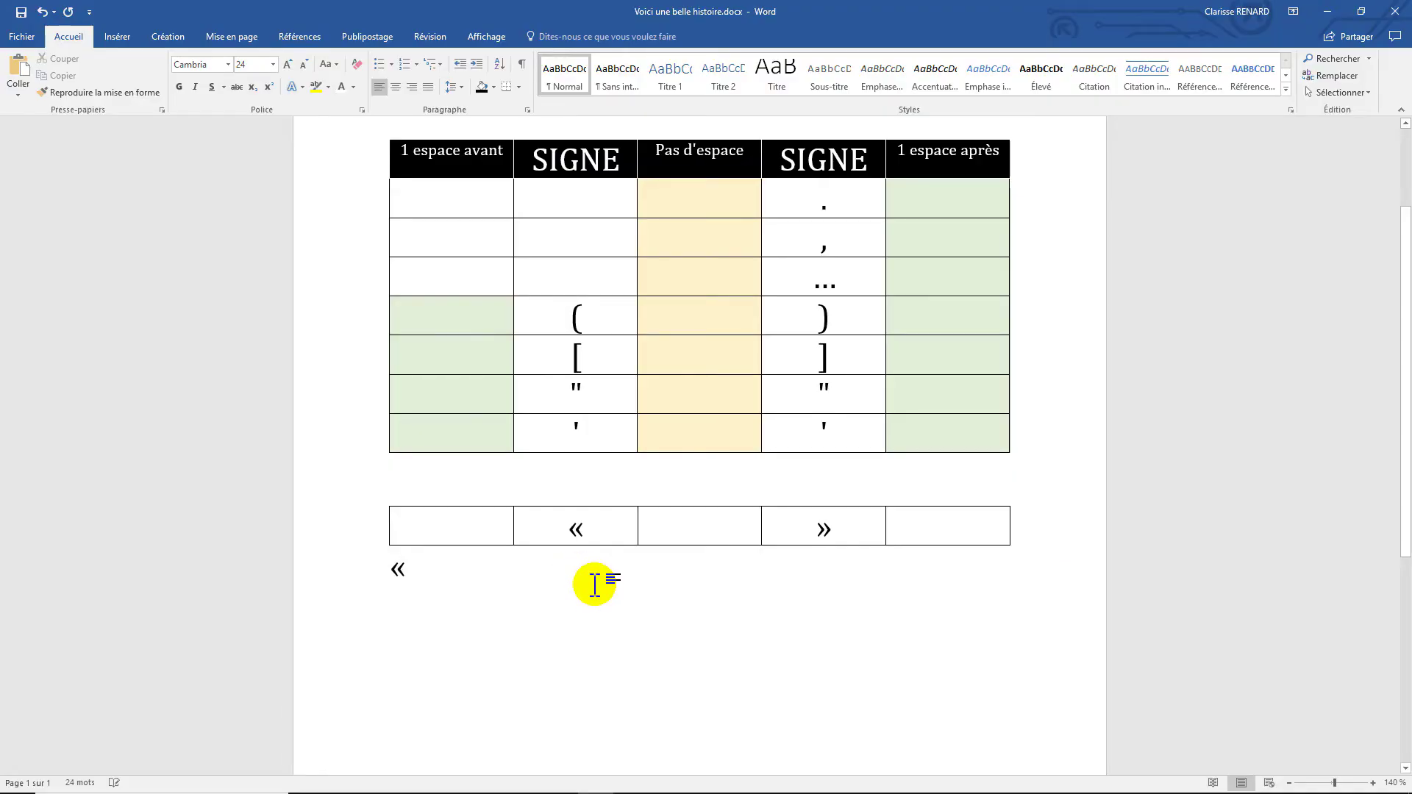
text(«)
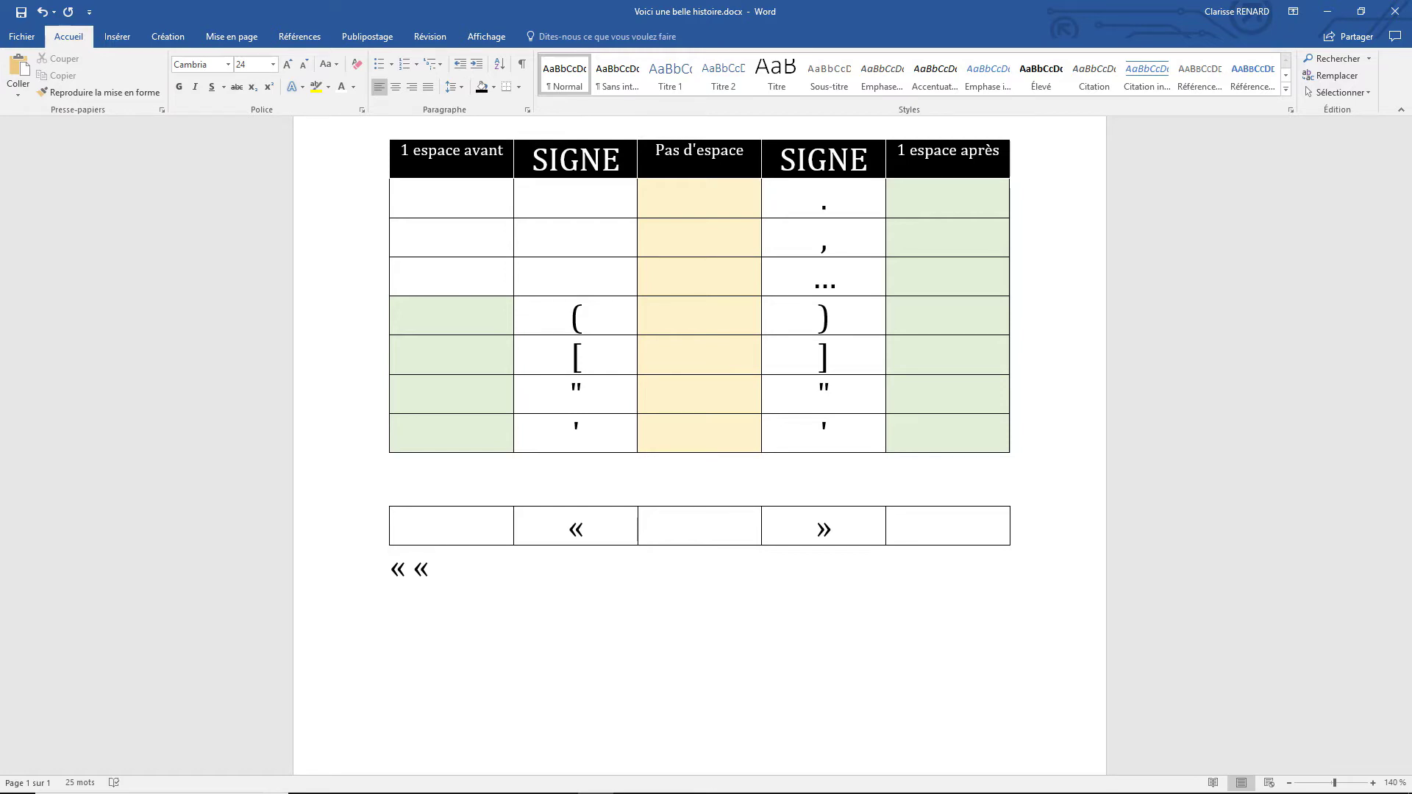
Insert a header row above the « » row and fill its middle cell with "1 espace insécable"
key(ctrl+v)
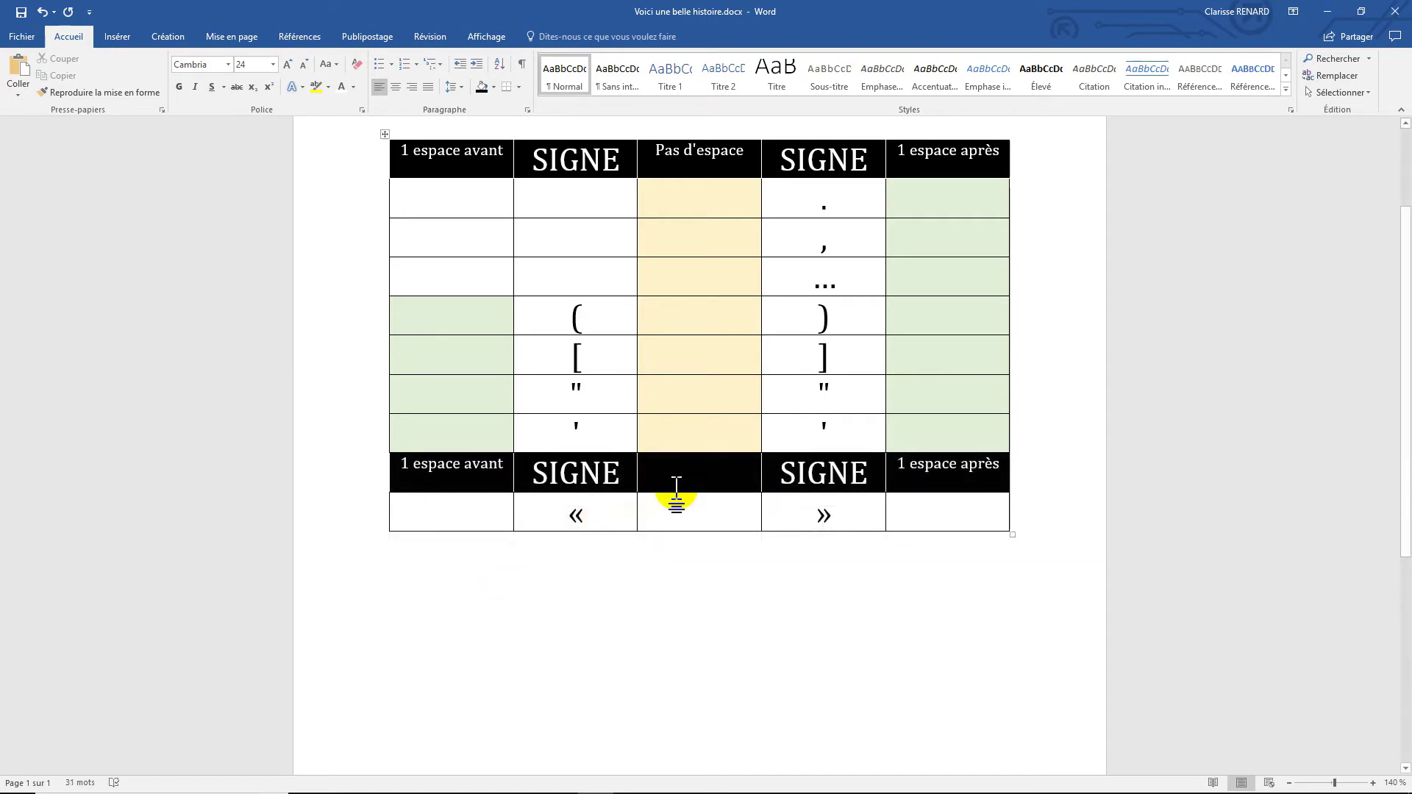
click(687, 482)
text(1)
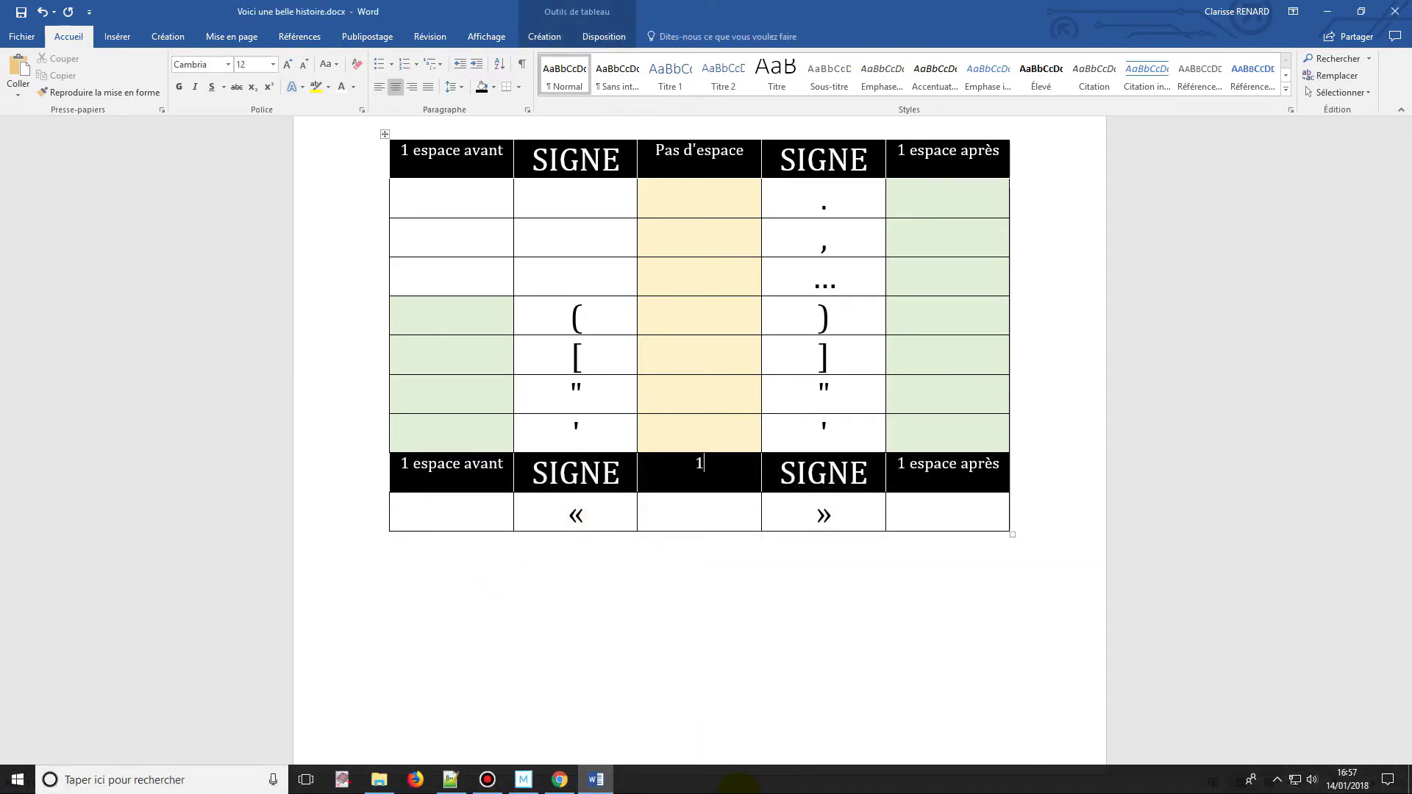
text( espace insécable)
Write "« Voici une belle histoire »" below the table and display the formatting marks
click(400, 557)
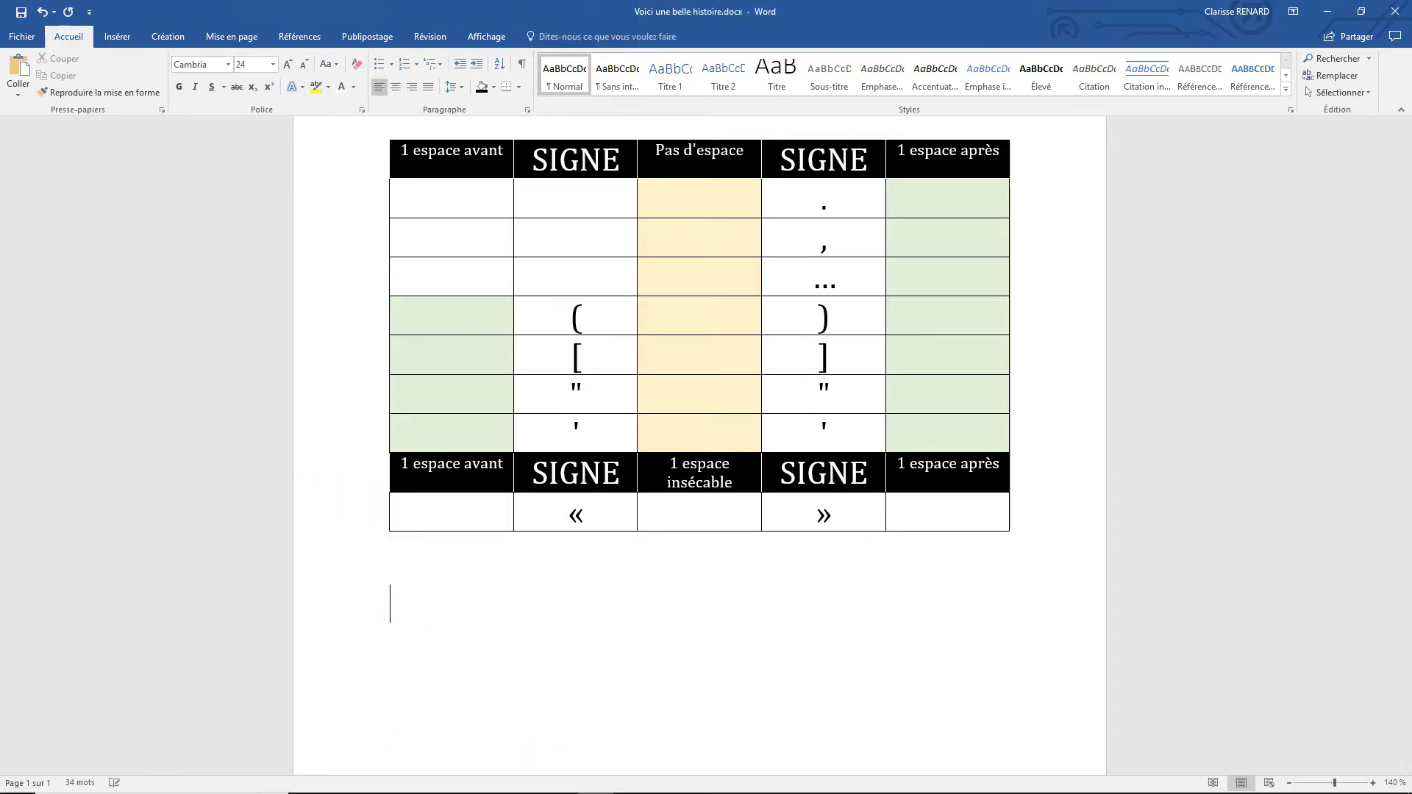
text(« Voici une)
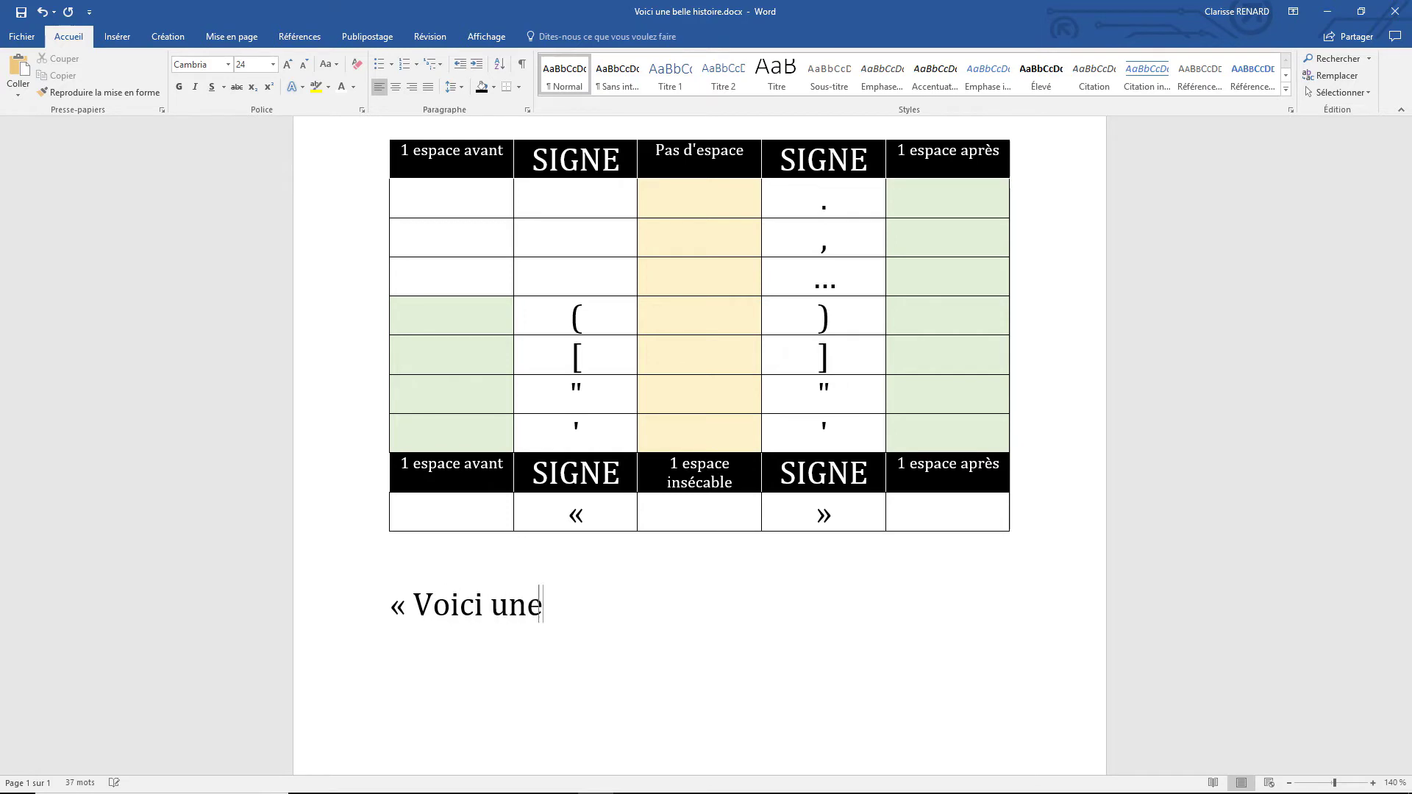
text( belle histoire »)
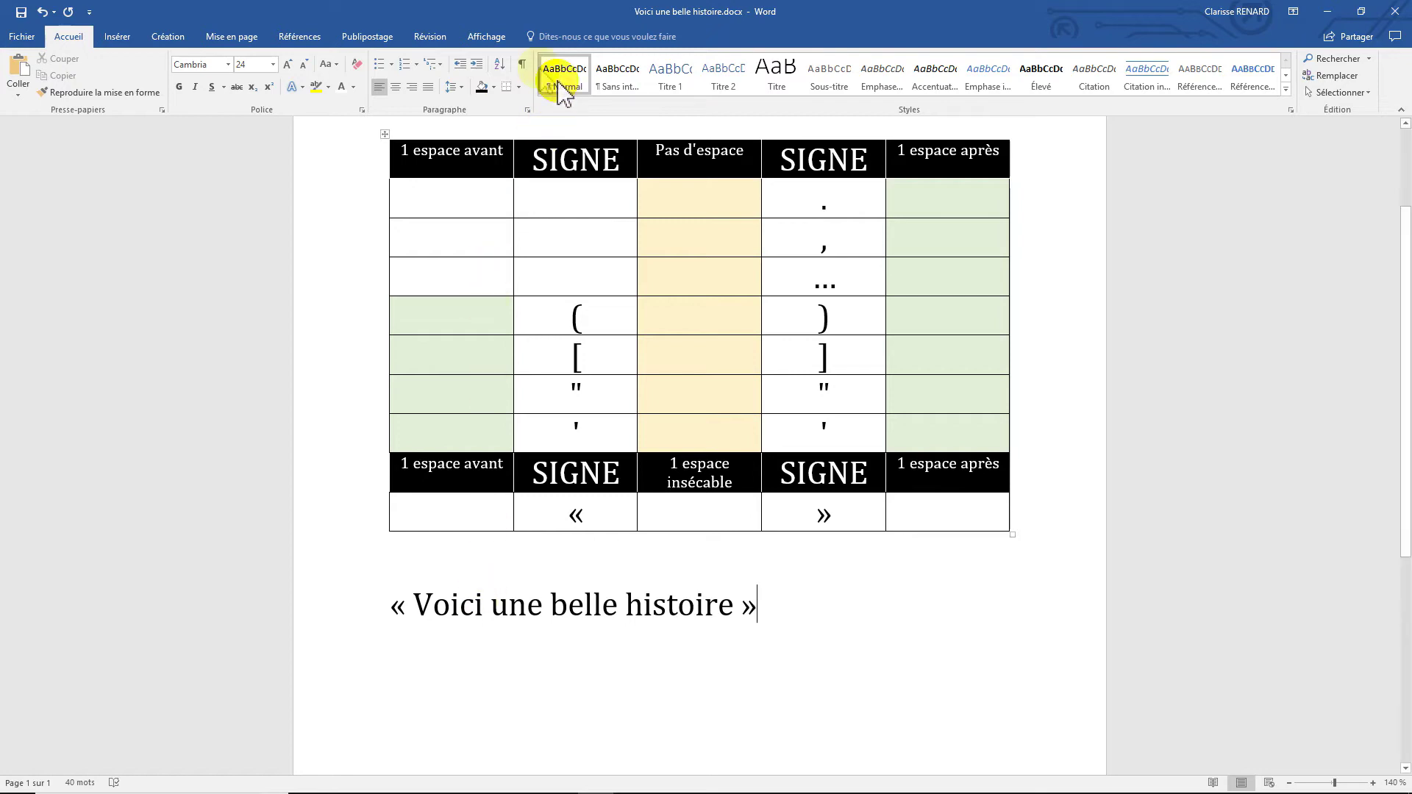
click(522, 64)
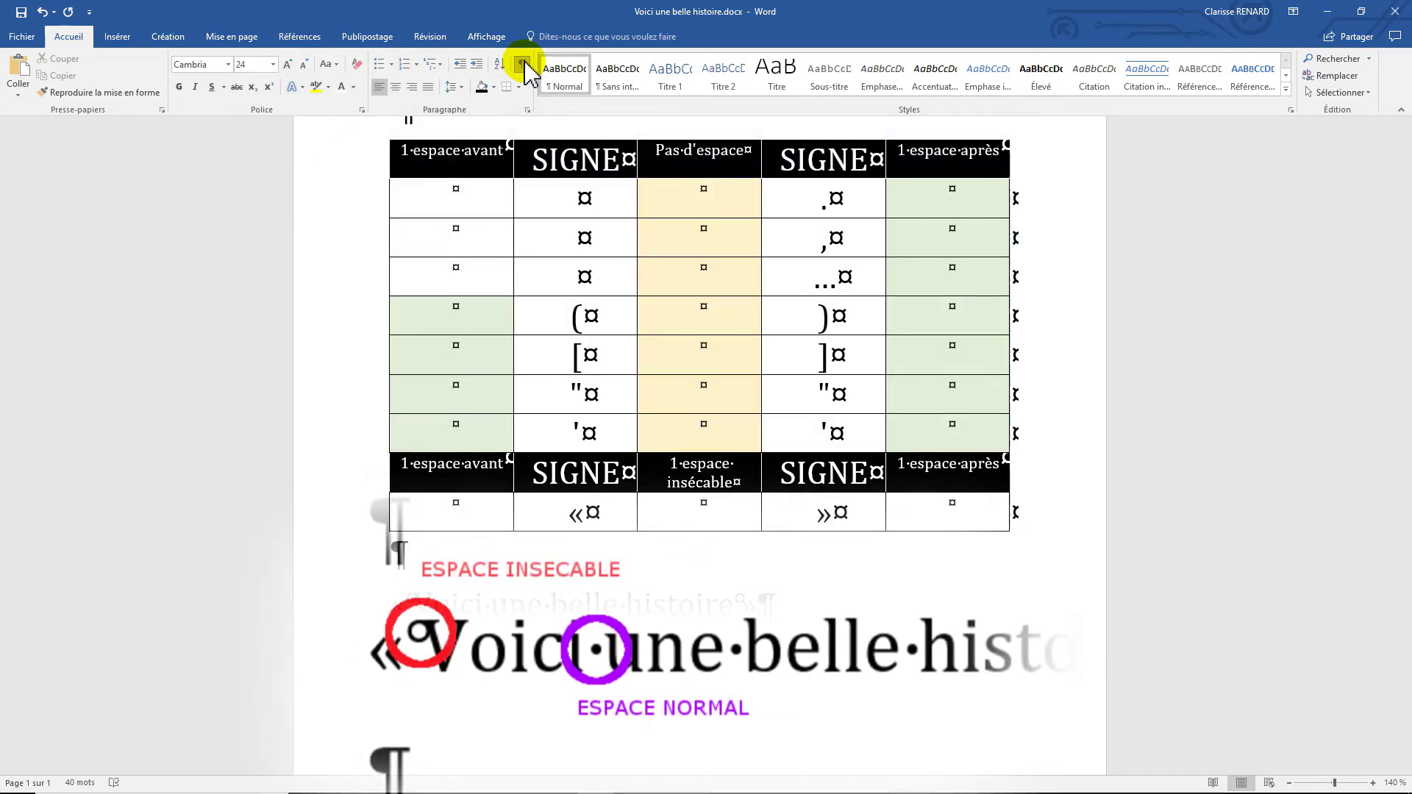
Insert "l'histoire d'une famille" after "Voici" in the quoted sentence
text(l'histoire )
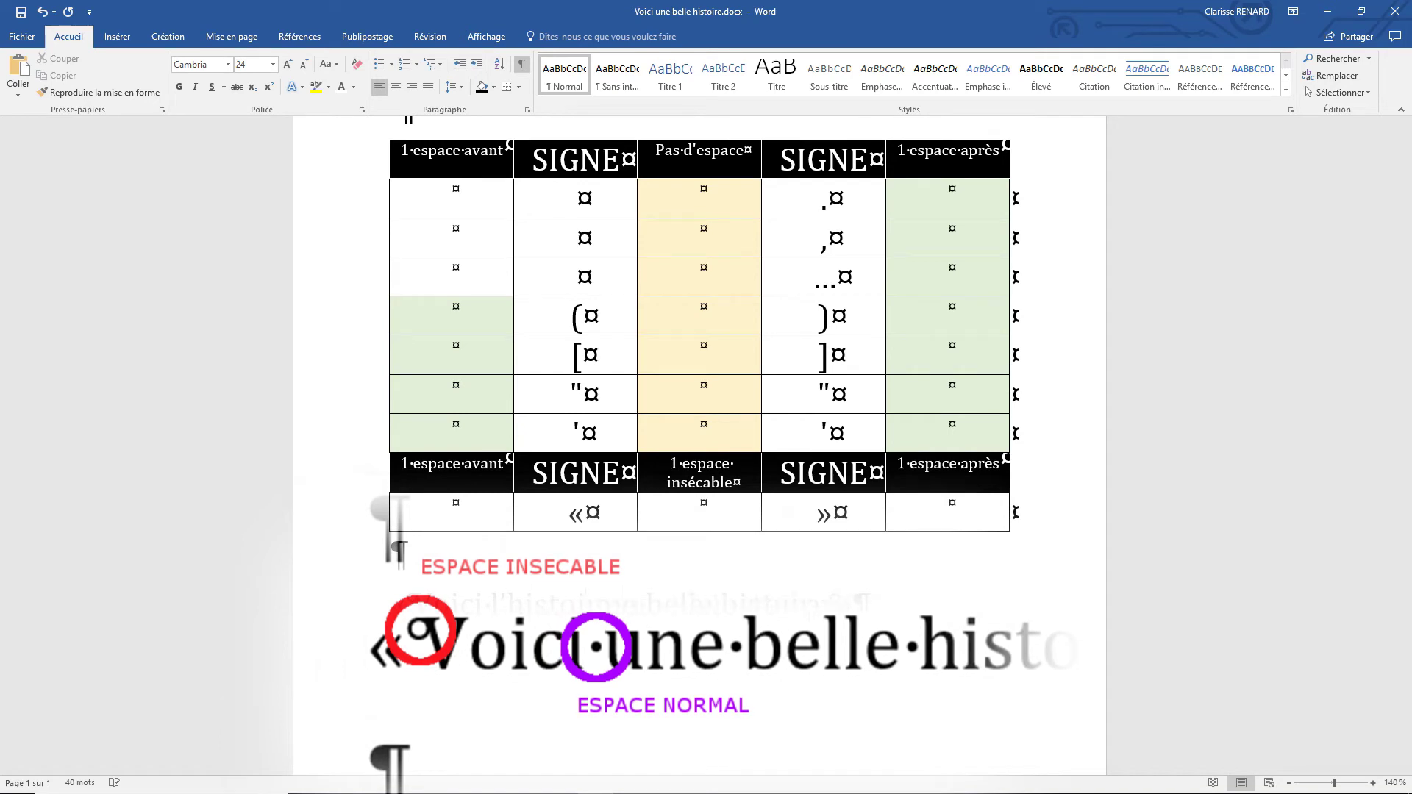
text(d'une fam)
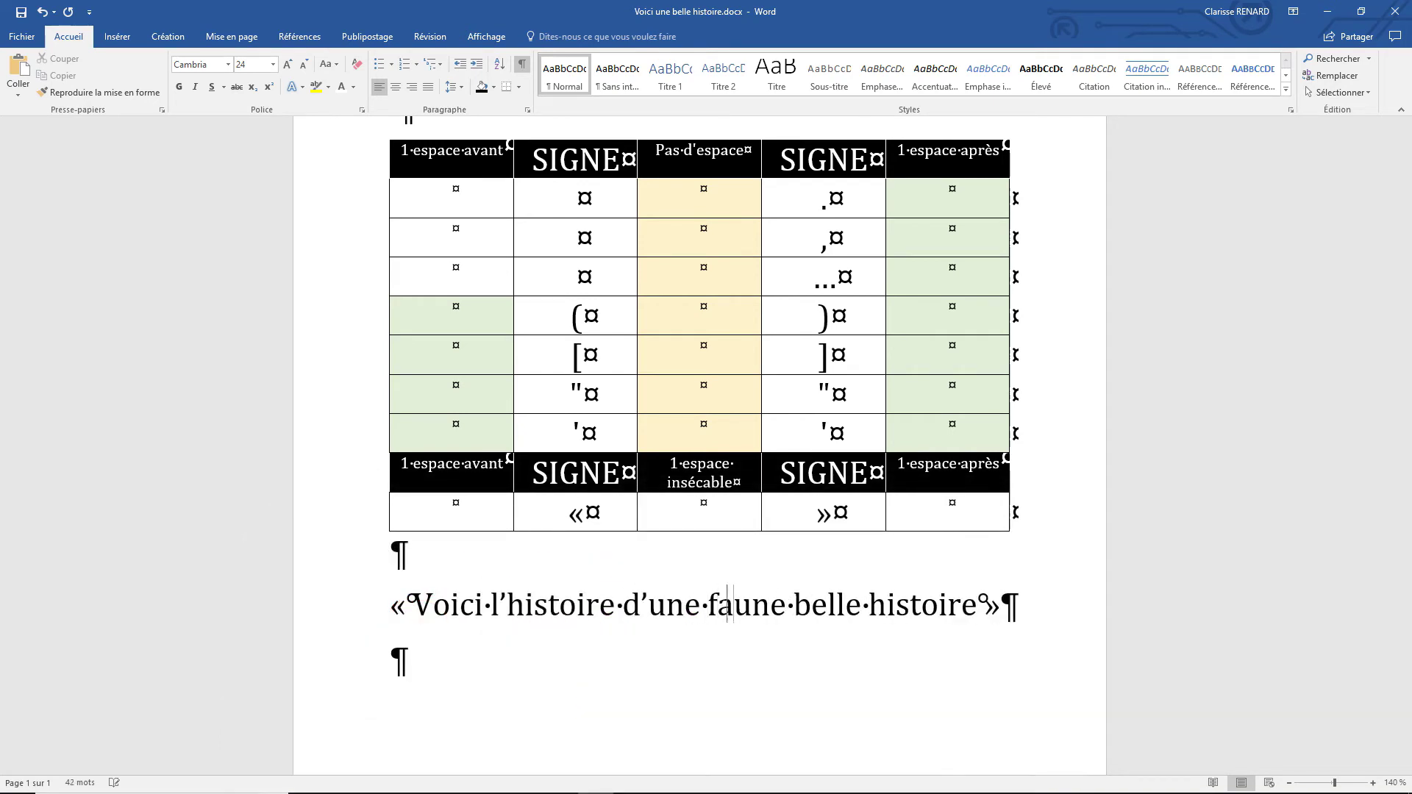
text(ille)
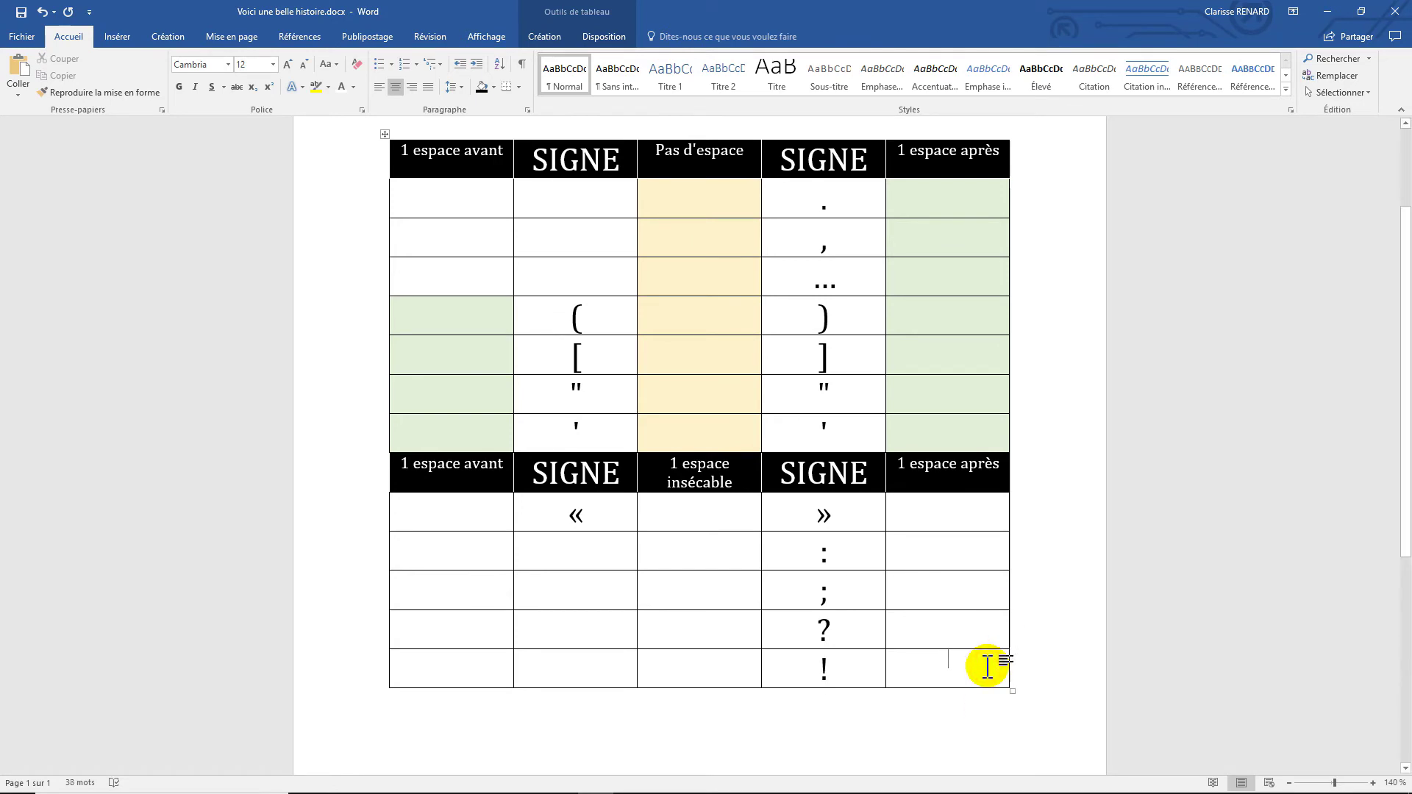
Replace the normal space between "belle" and "histoire" in the sentence below the table with a non-breaking space
drag(1401, 325, 1400, 498)
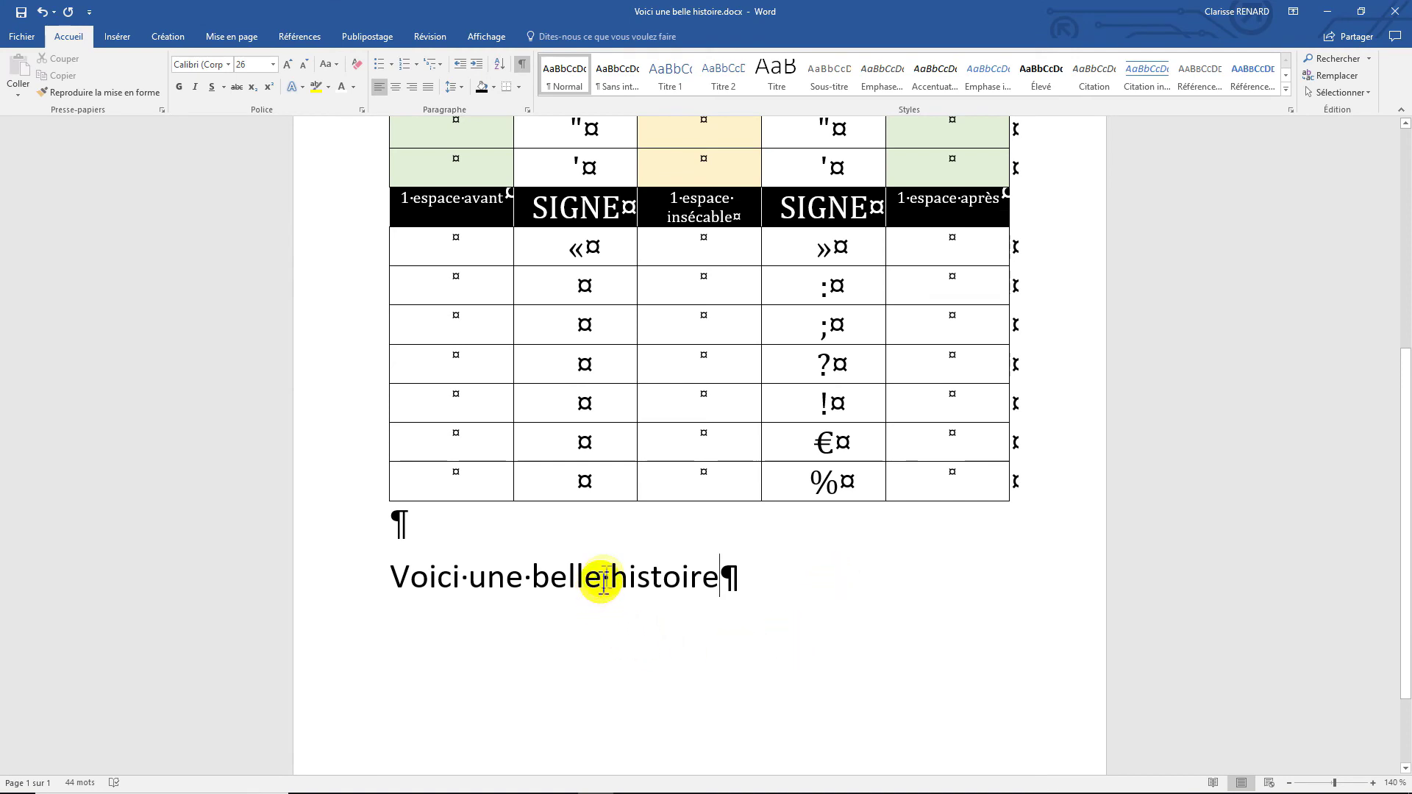
click(610, 578)
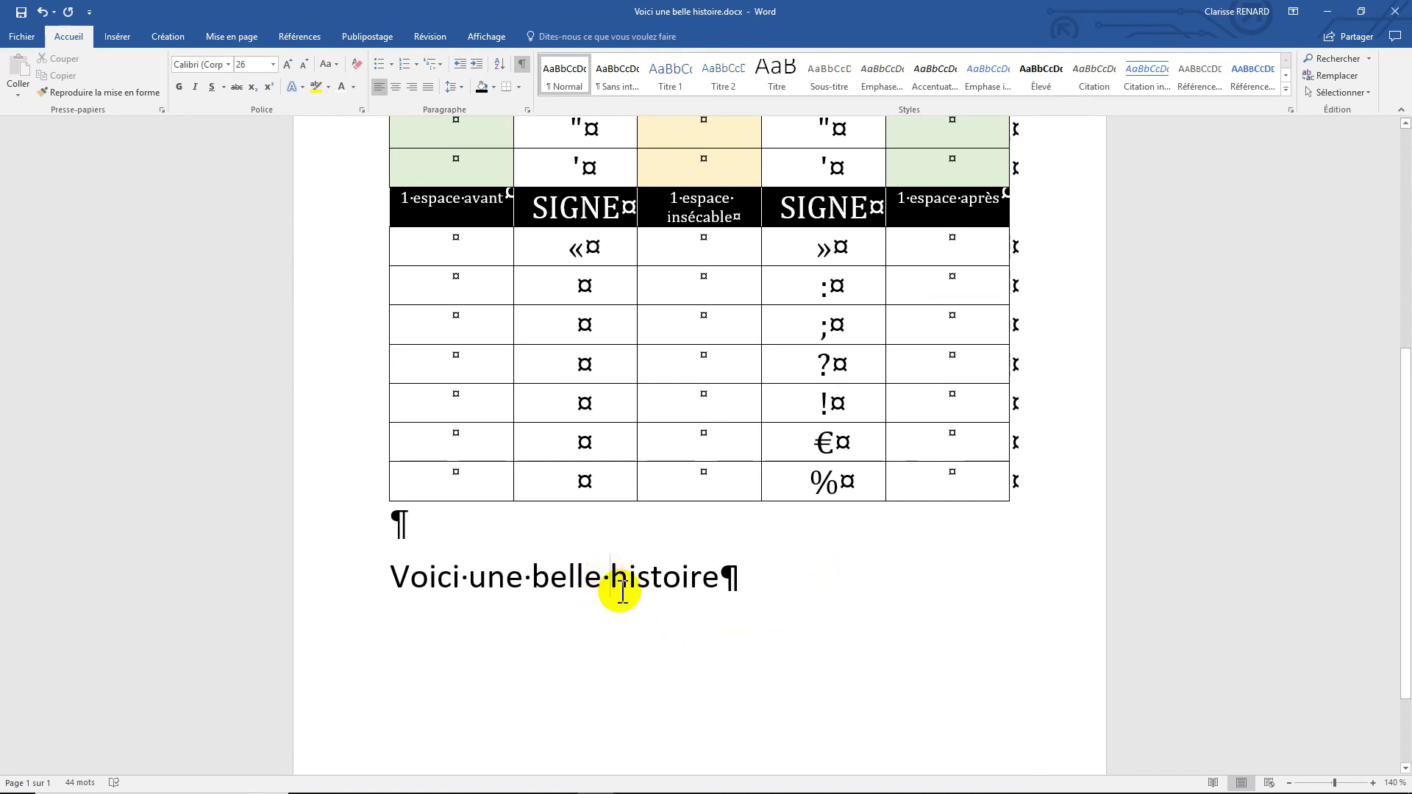
key(BackSpace)
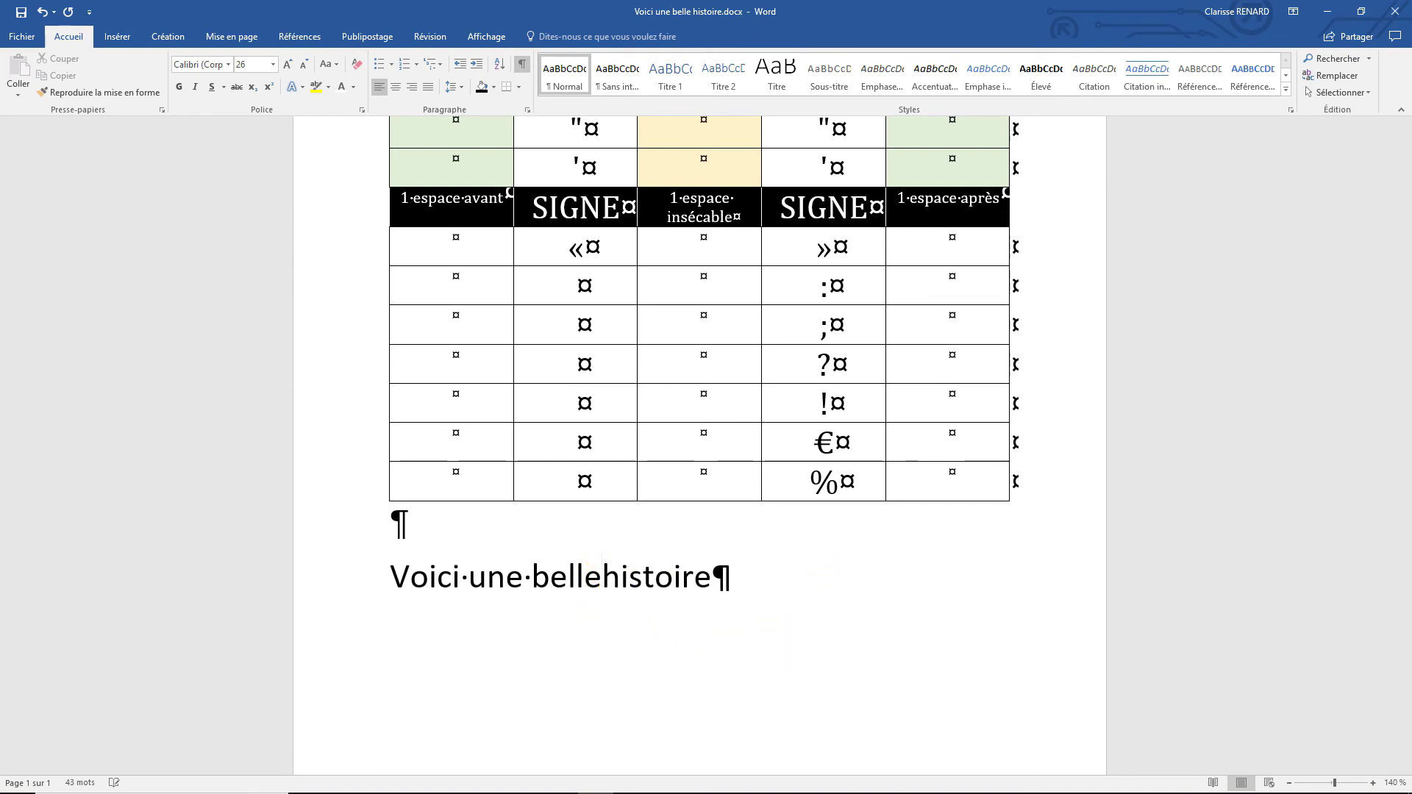
key(ctrl+shift+space)
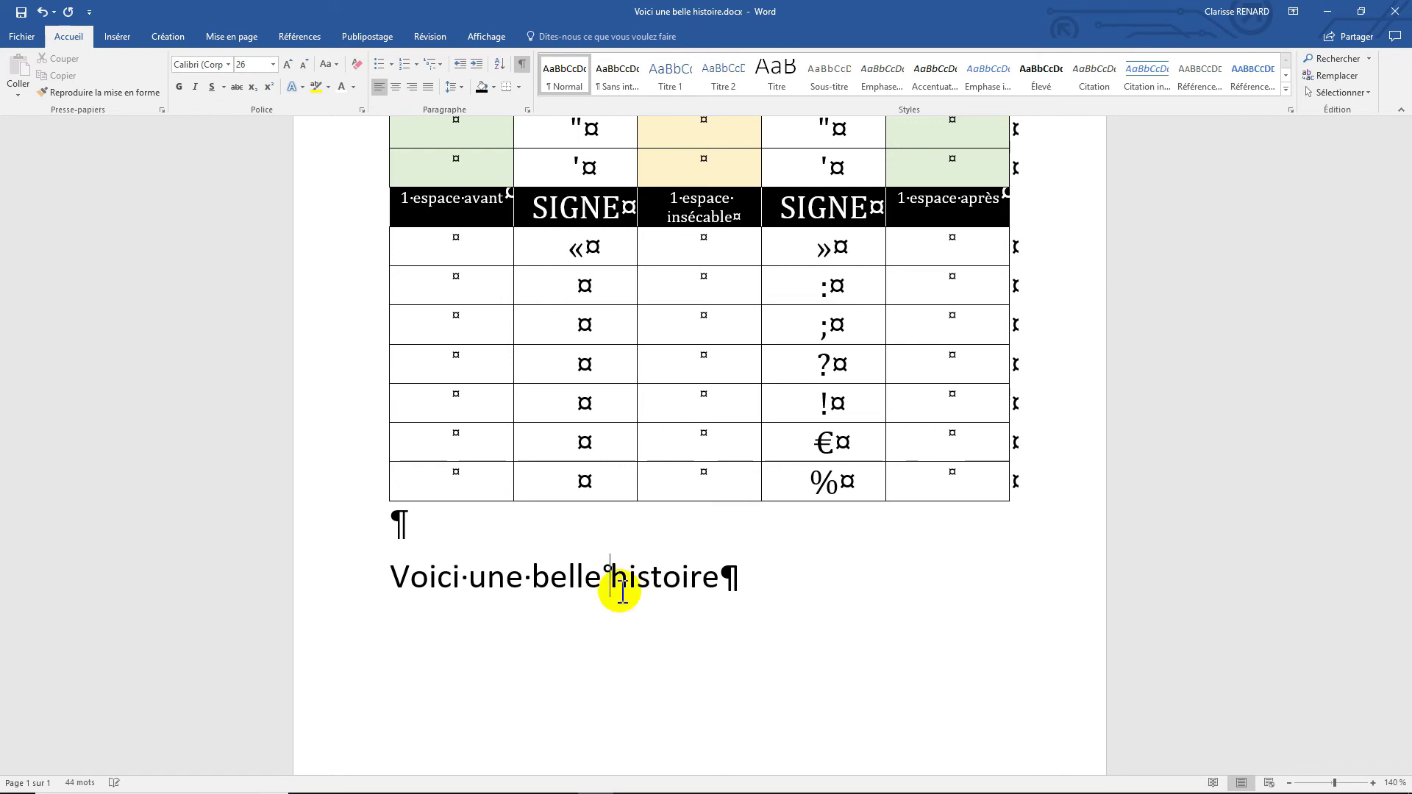
key(ctrl+super+o)
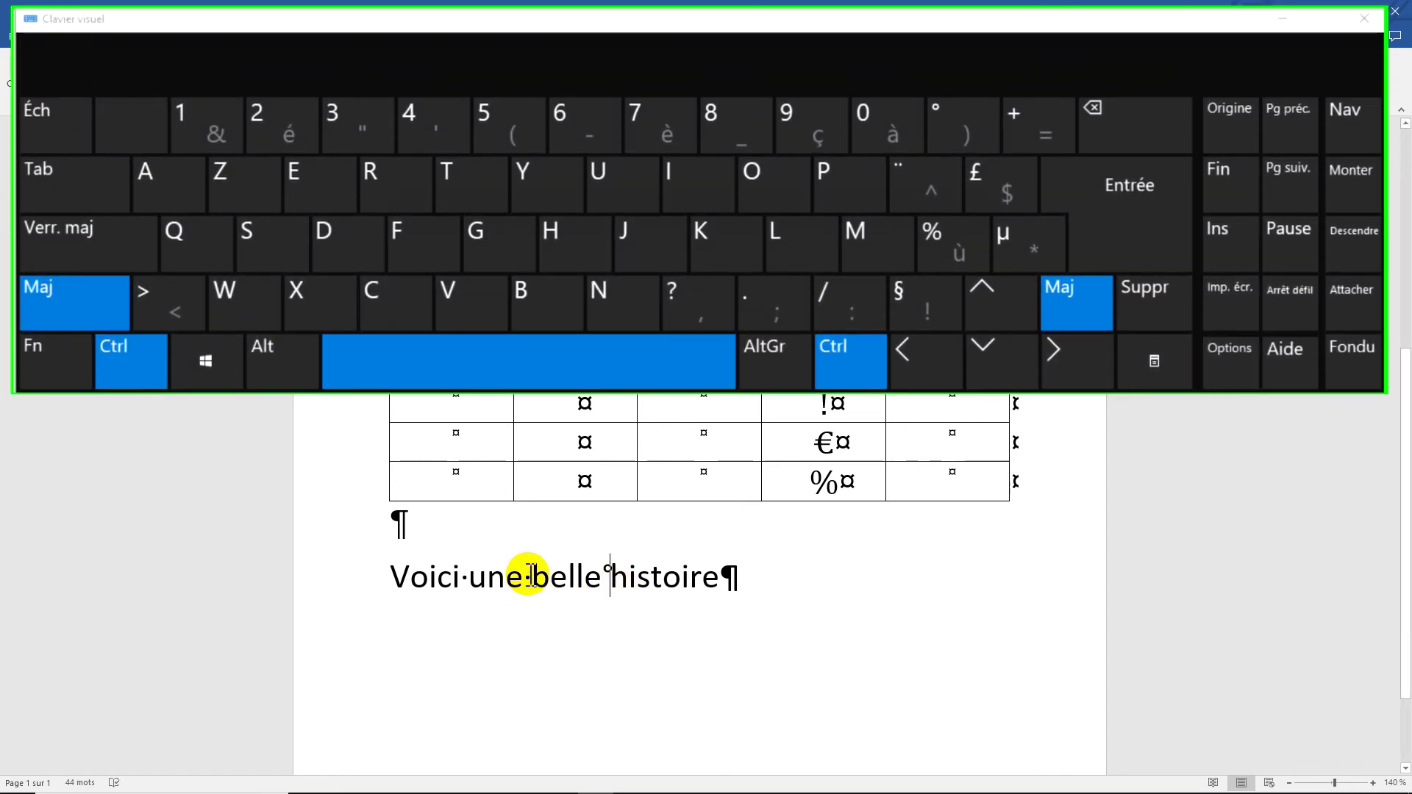
Insert "histoire qui concerne" between "une" and "belle" in the sentence below the table
click(524, 575)
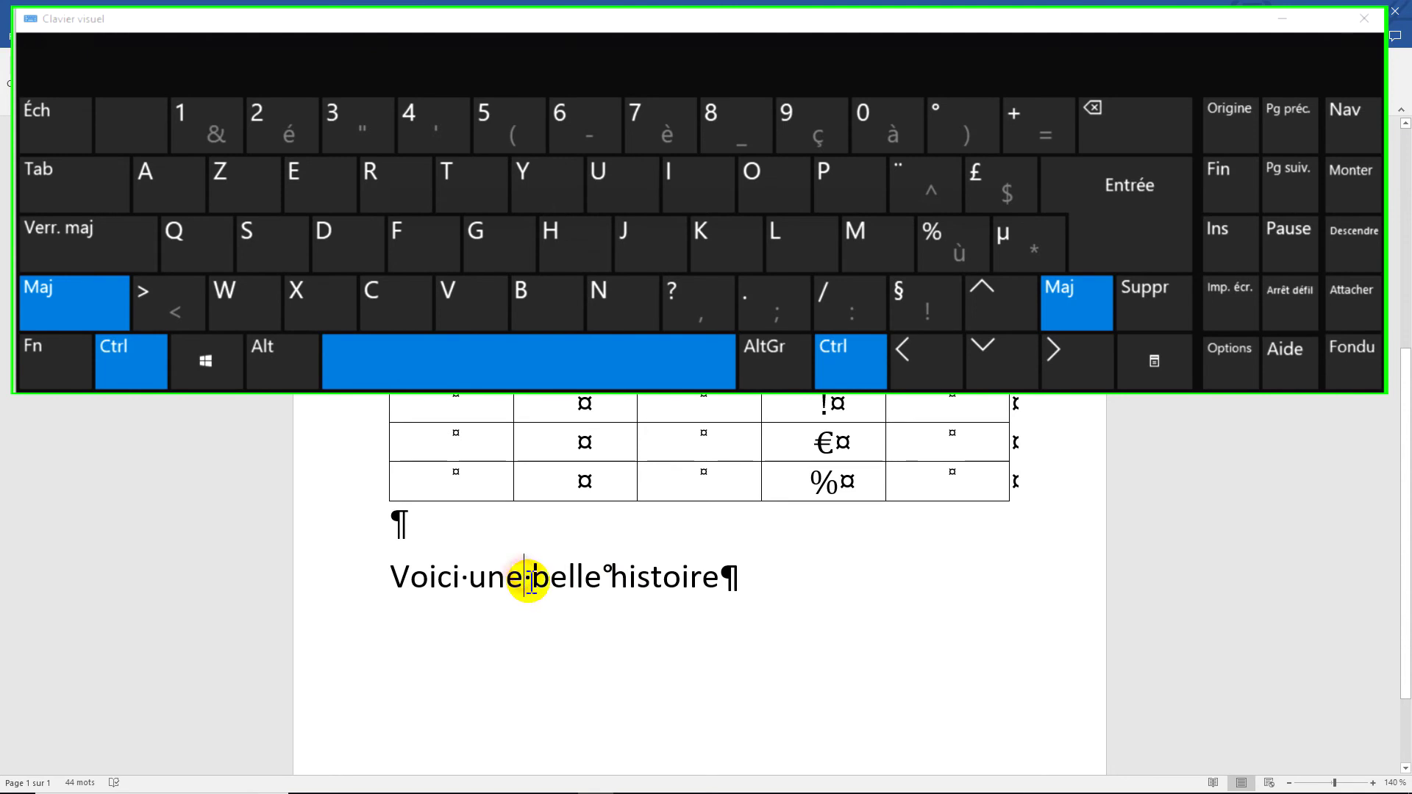
key(ctrl+super+o)
text(histoi)
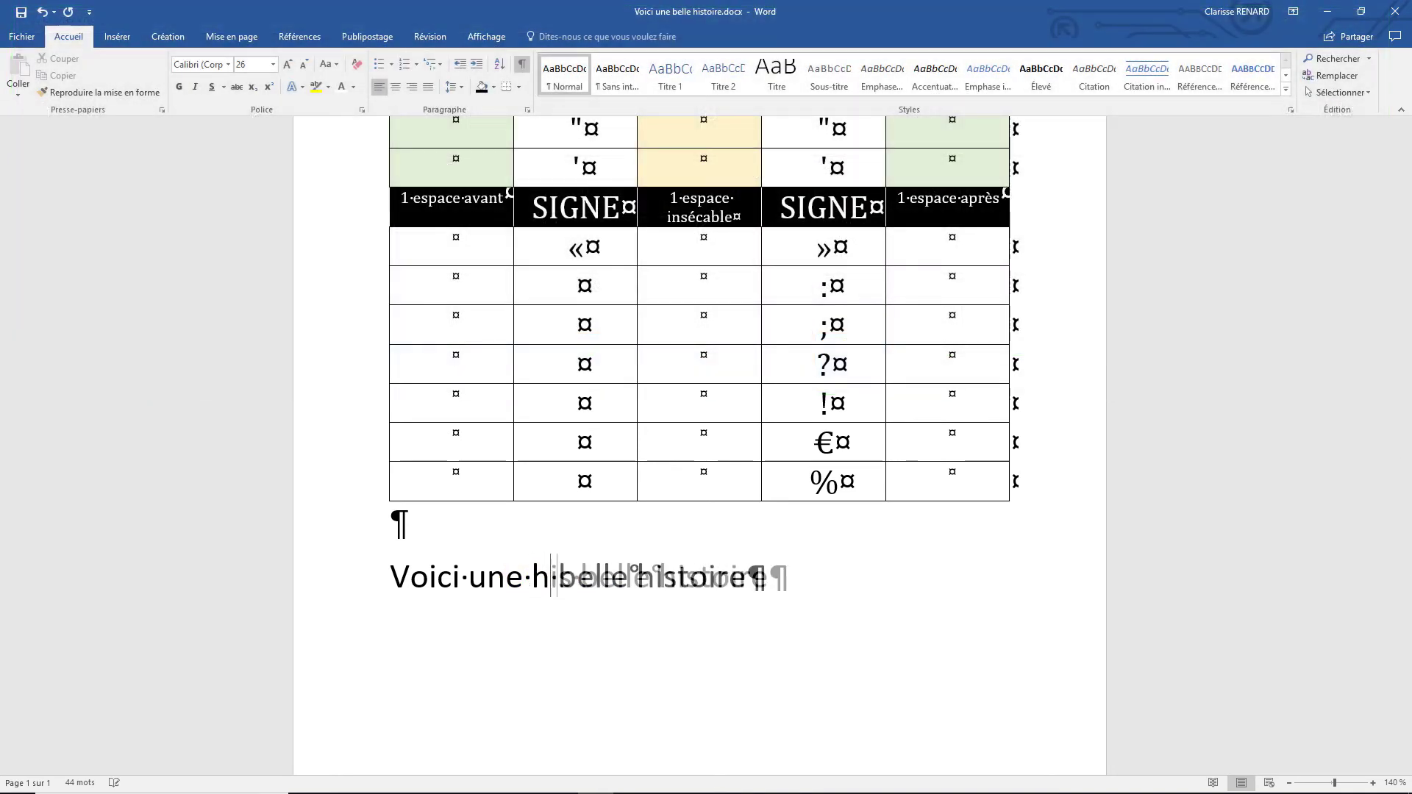
text(re )
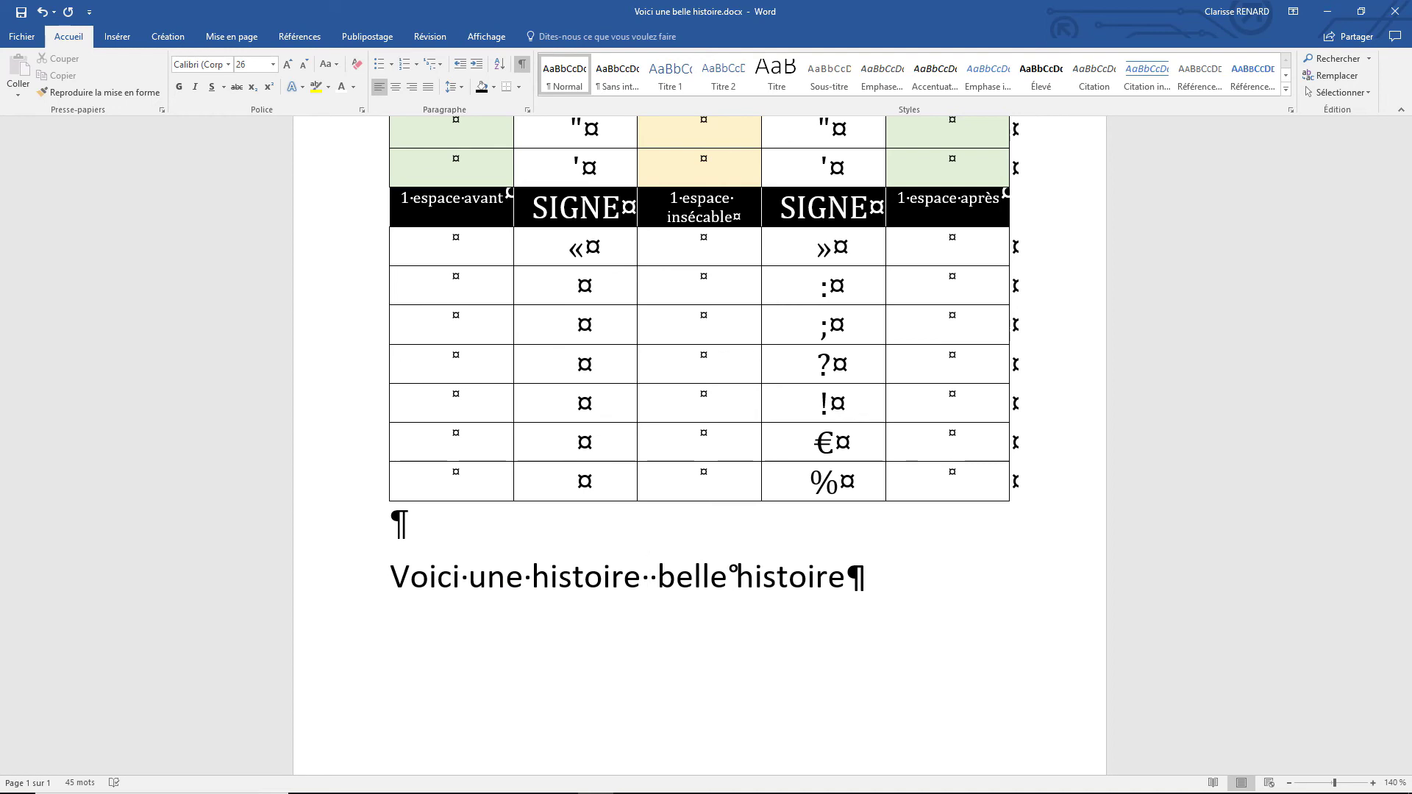
text(qui concerne)
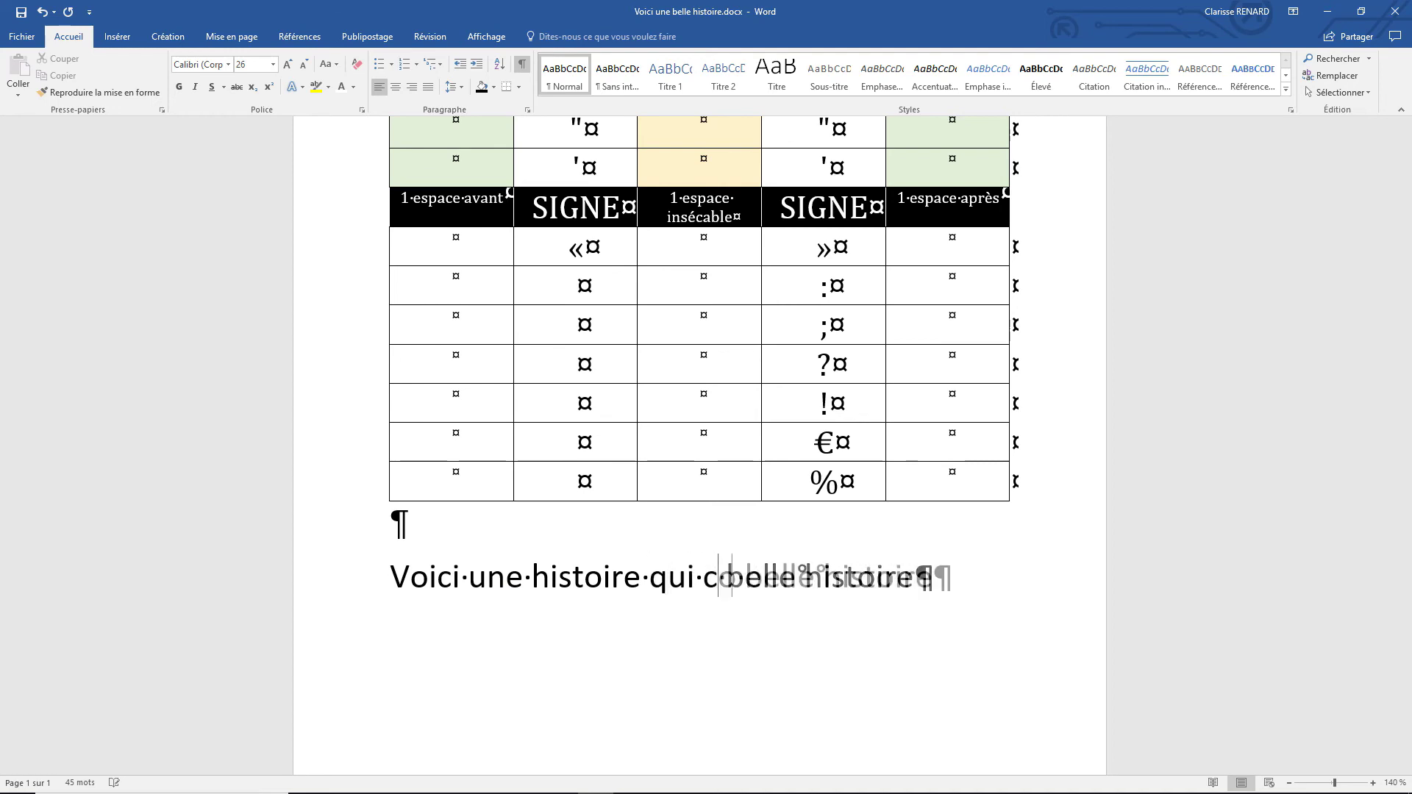